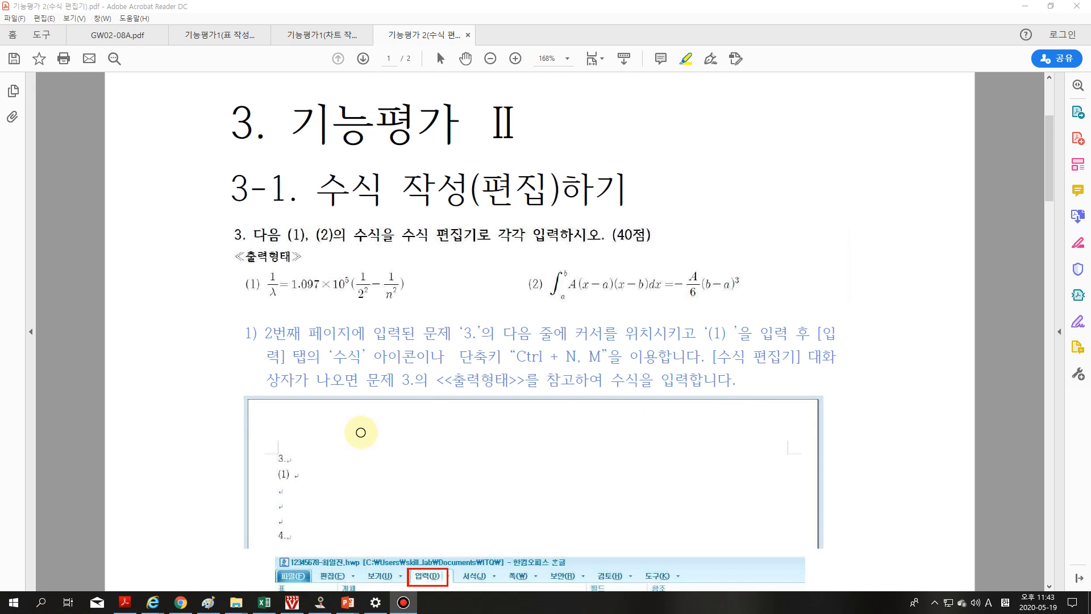
# - Switch to File Explorer and open the Hangul document stored in the ITQ folder under Documents (문서)
pyautogui.rightClick(14, 606)
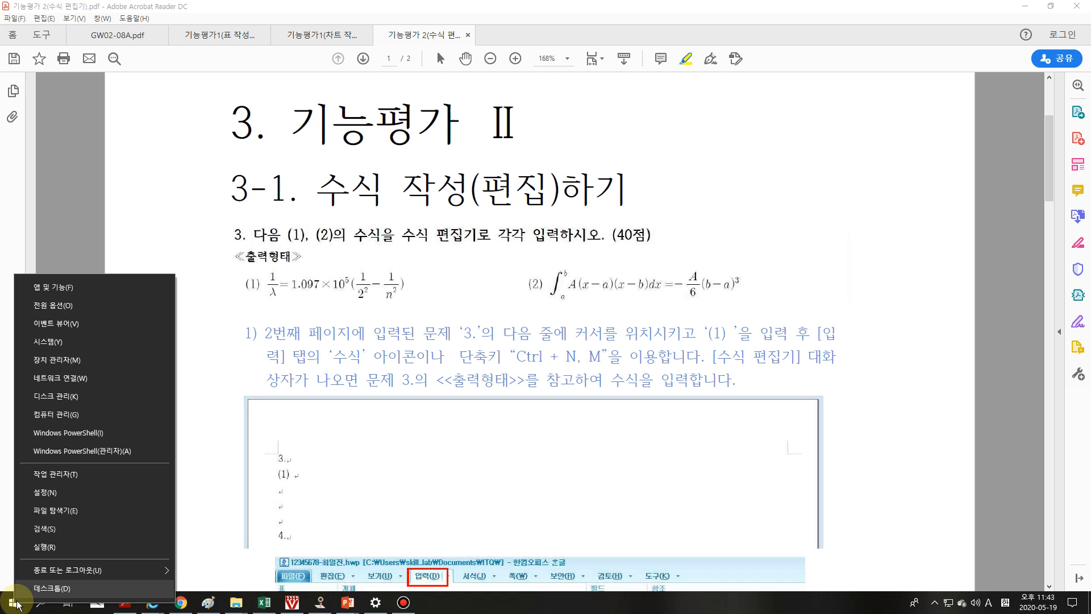
pyautogui.click(76, 511)
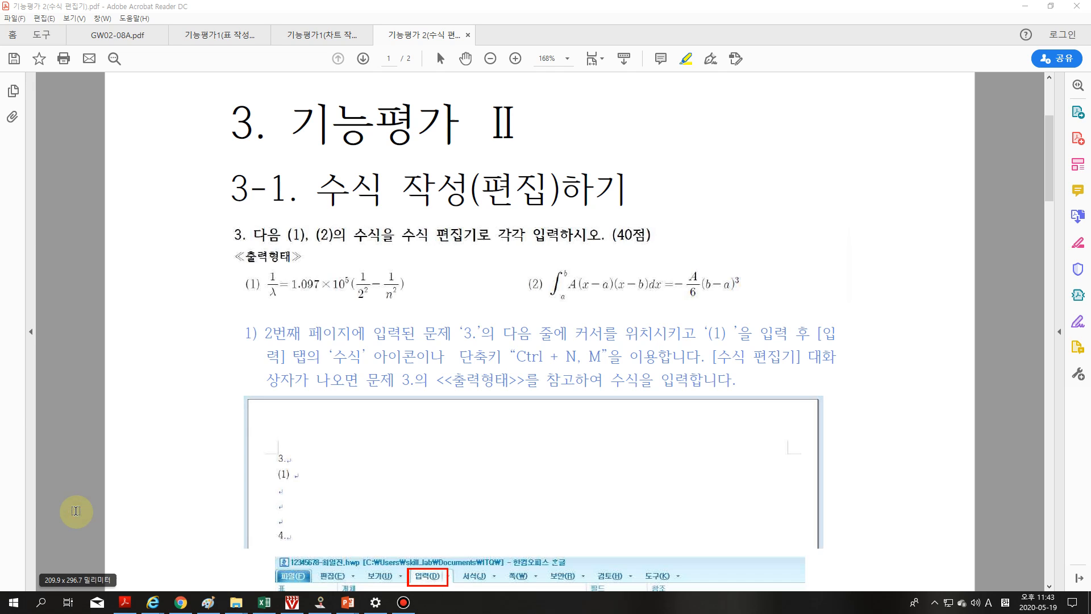
pyautogui.moveTo(1030, 124); pyautogui.dragTo(367, 126)
pyautogui.doubleClick(367, 125)
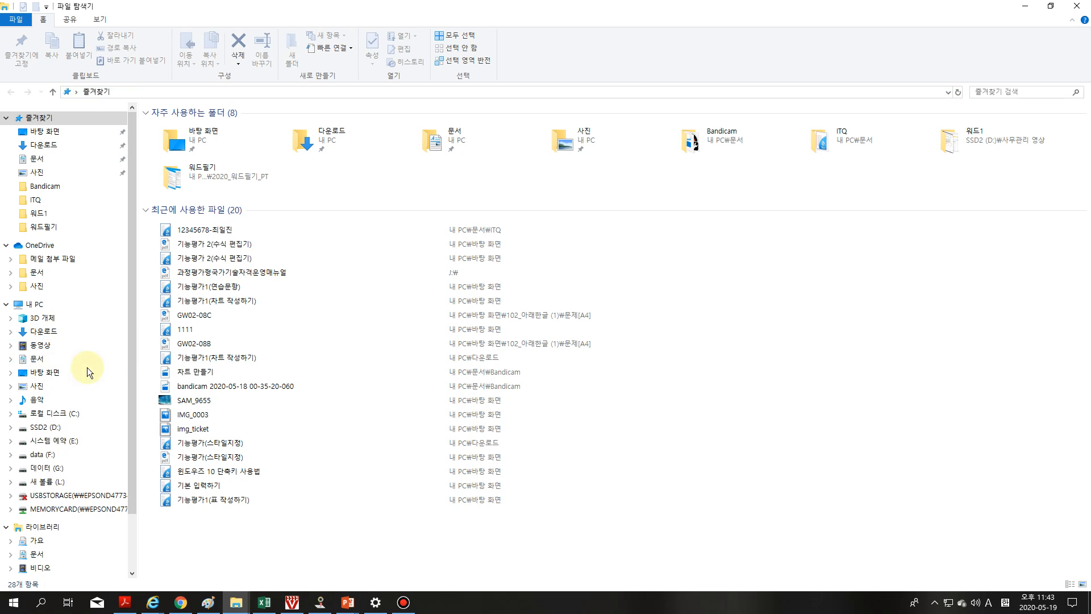
pyautogui.click(32, 366)
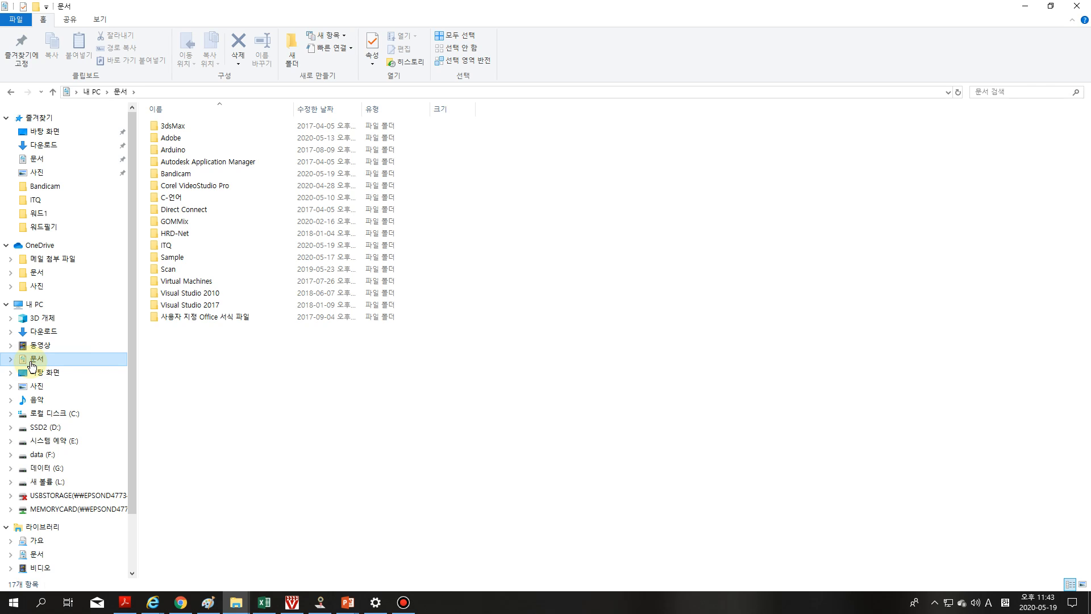
pyautogui.doubleClick(171, 247)
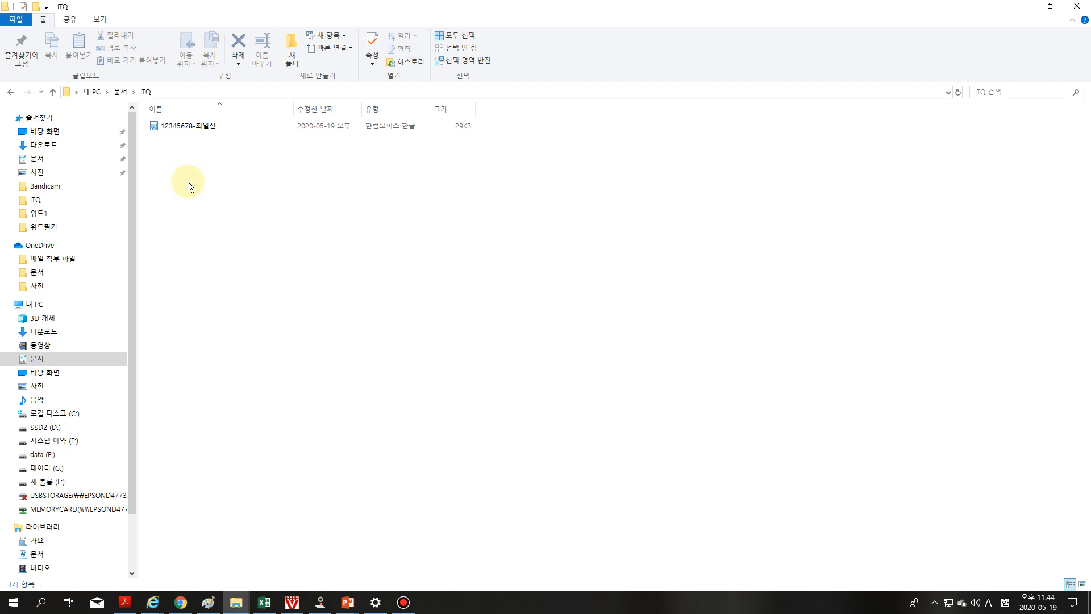
pyautogui.moveTo(197, 135)
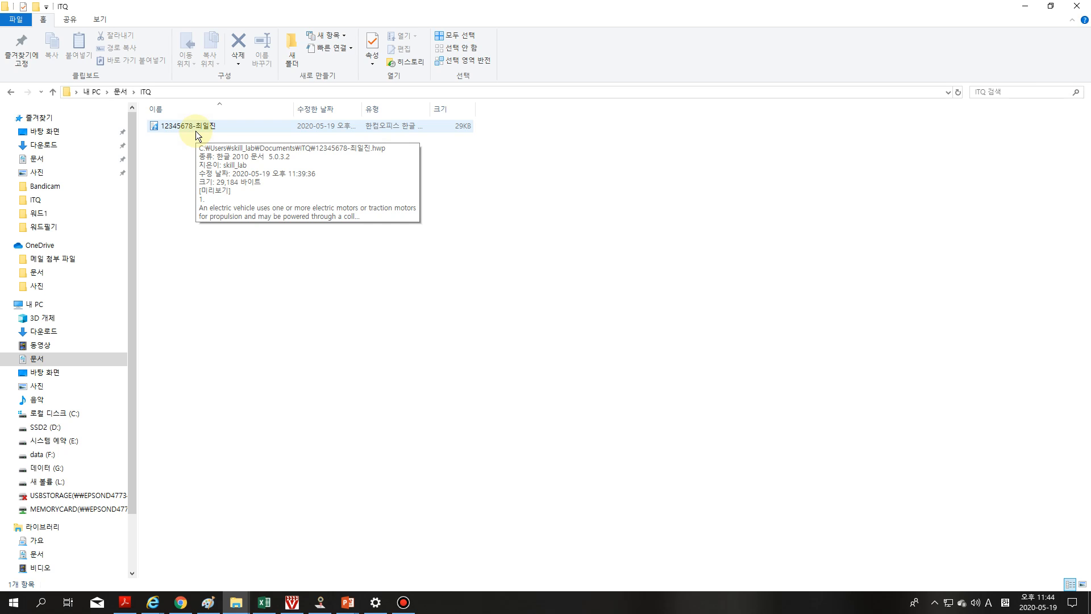
pyautogui.doubleClick(196, 128)
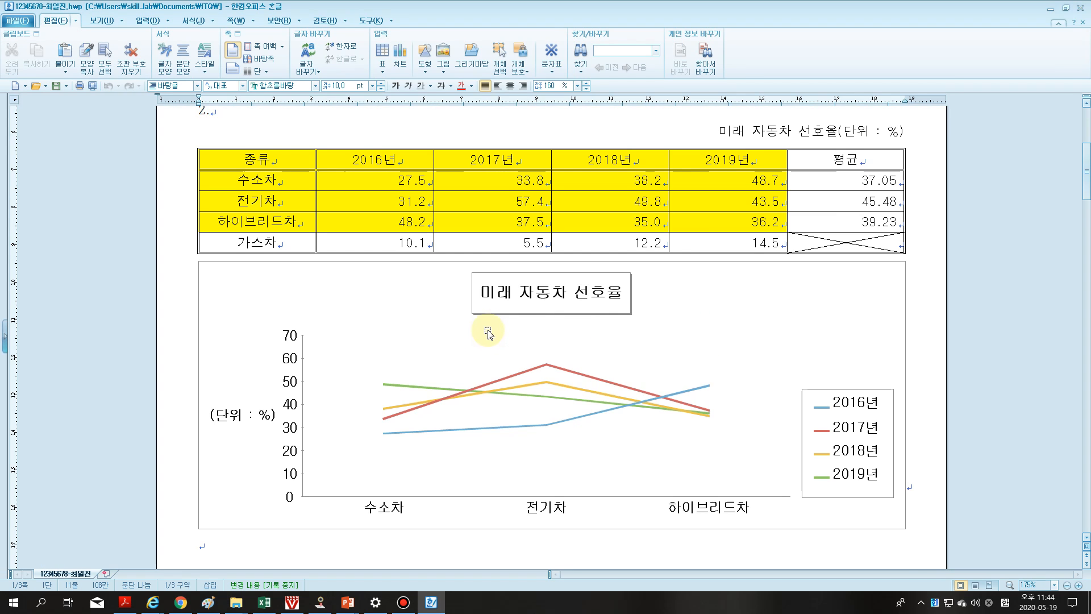
# - Place the text cursor on the empty line directly below "3." on the document's second page
pyautogui.scroll(5, 491, 337)
pyautogui.scroll(-10, 481, 325)
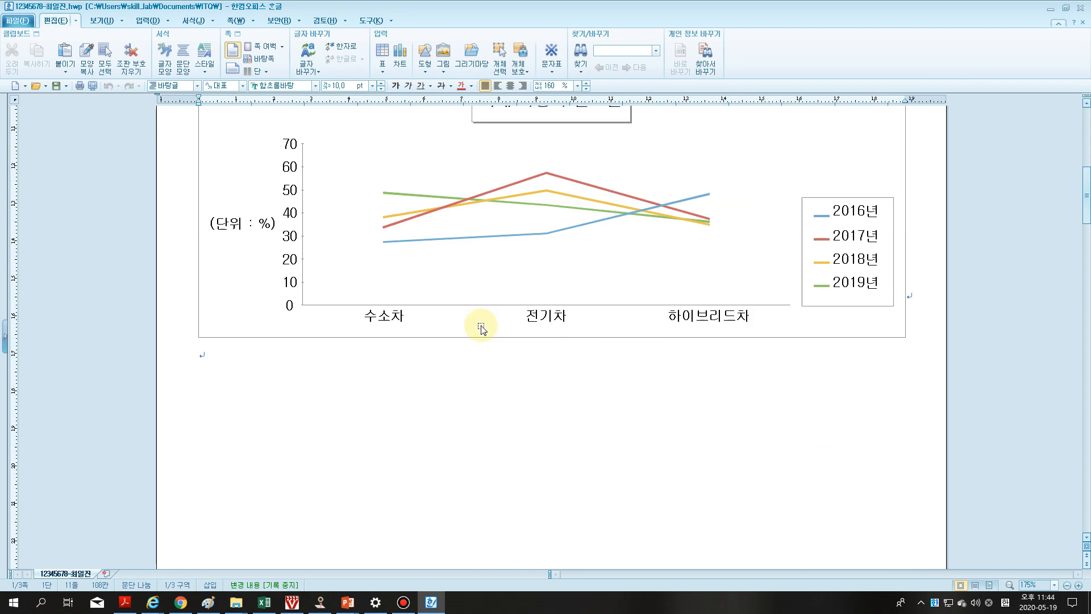
pyautogui.scroll(1, 477, 325)
pyautogui.scroll(-2, 463, 329)
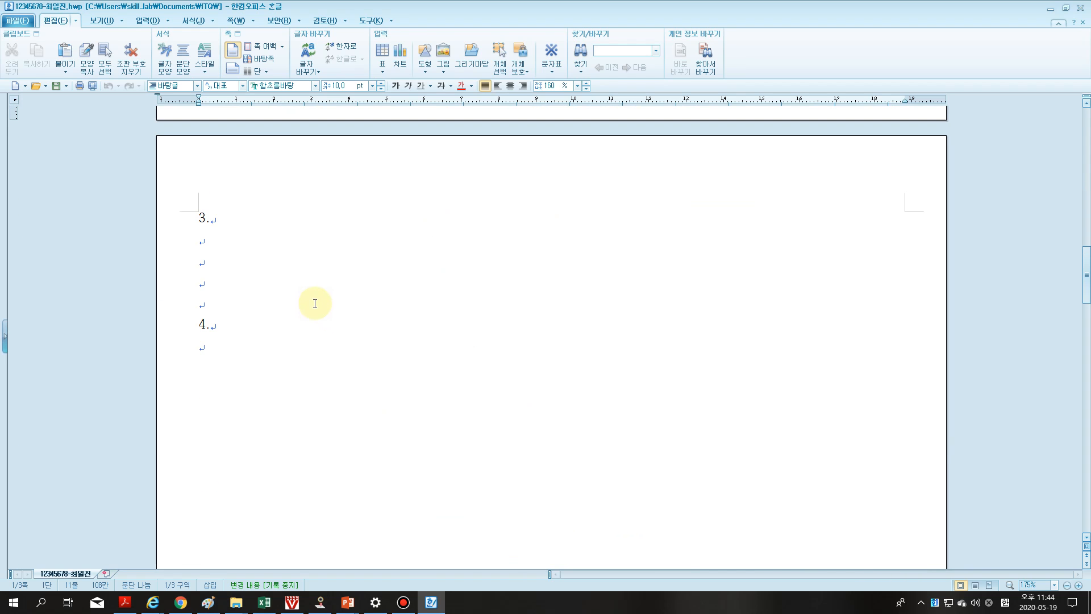
pyautogui.click(204, 248)
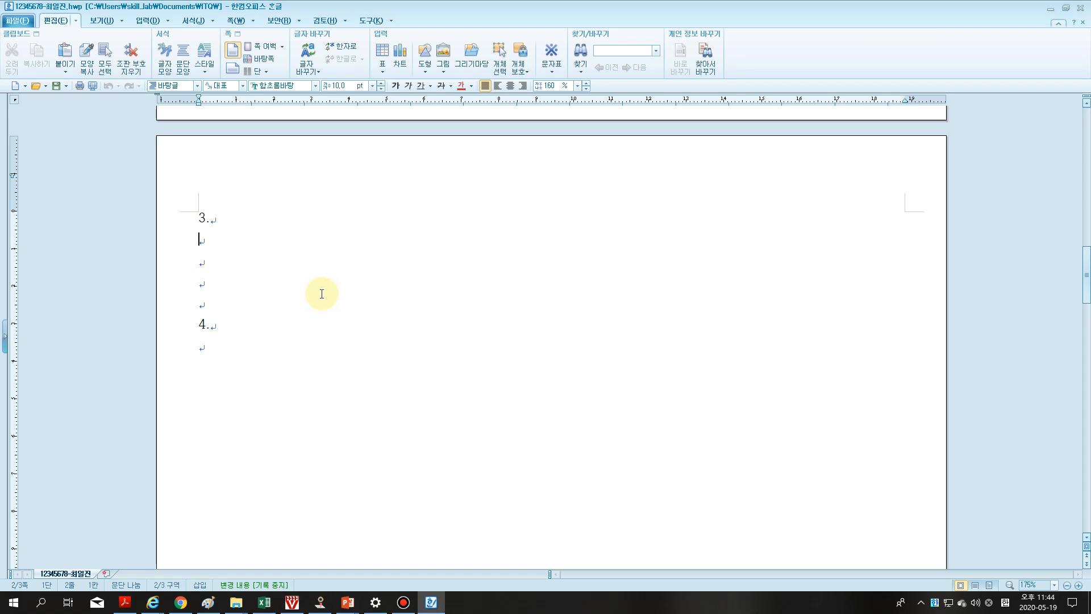
# - Switch to the equation editor PDF in Acrobat Reader, mark question 3's instruction with the highlighter and circle equation (1)
pyautogui.click(125, 603)
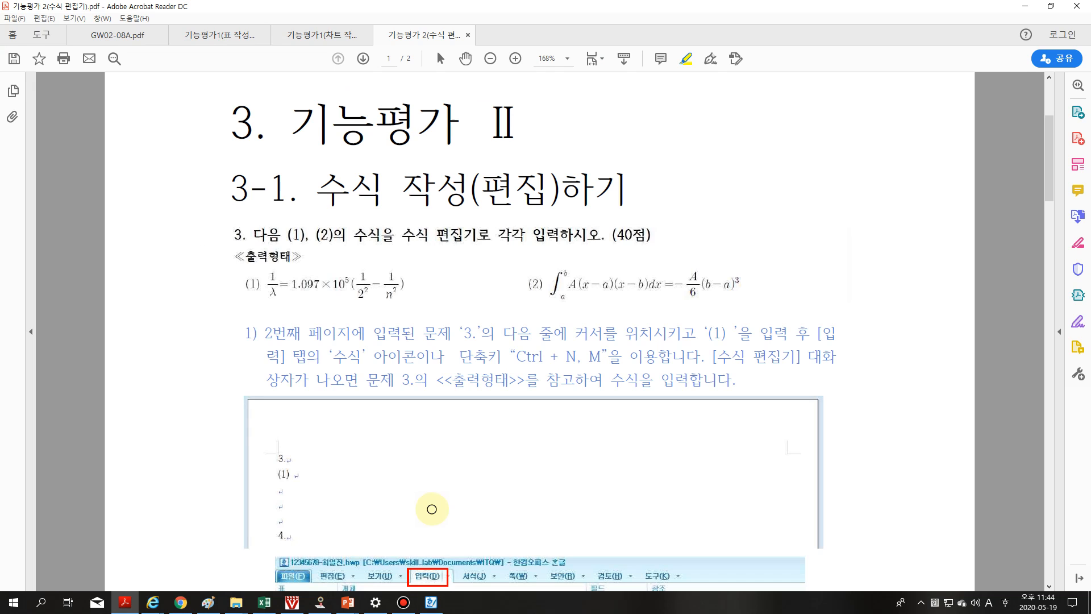
pyautogui.moveTo(259, 235); pyautogui.dragTo(548, 233)
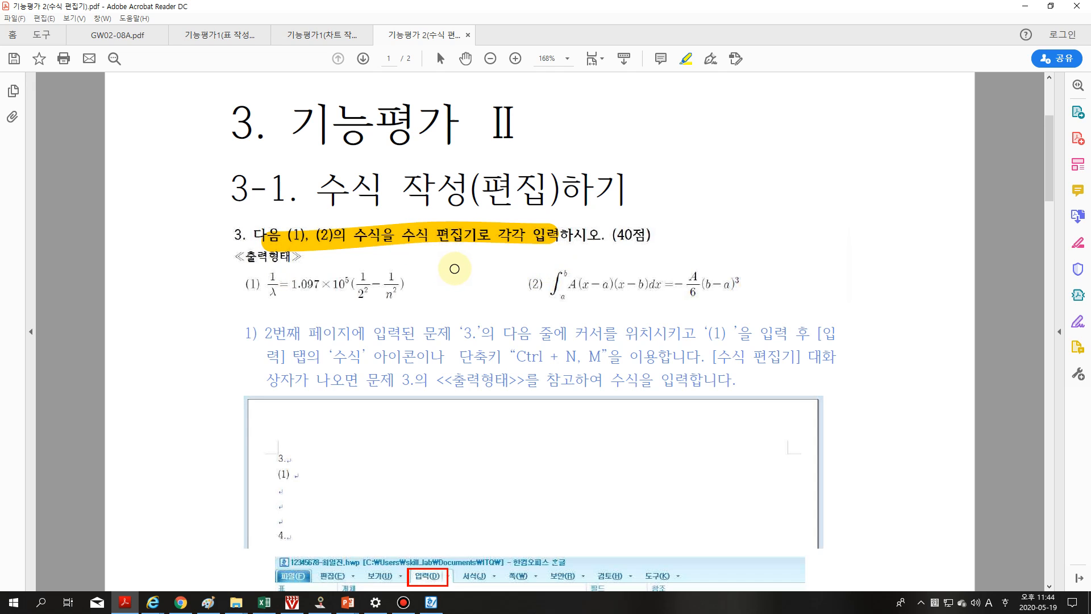
pyautogui.moveTo(234, 297)
pyautogui.mouseDown()
pyautogui.moveTo(435, 299)
pyautogui.moveTo(380, 251)
pyautogui.moveTo(253, 257)
pyautogui.moveTo(251, 297)
pyautogui.mouseUp()
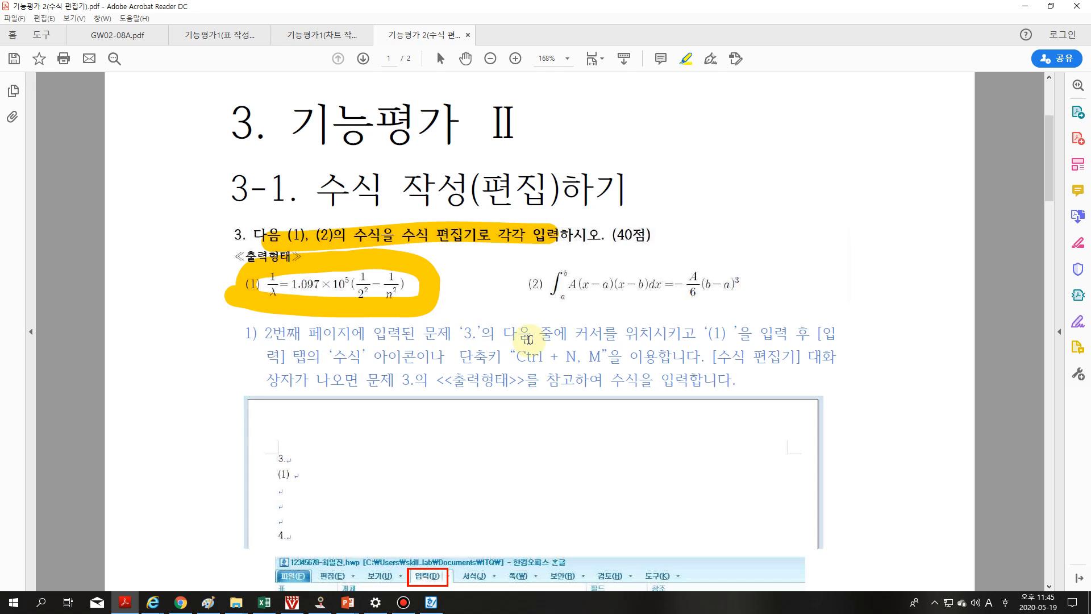
# - Highlight "줄에 커서를 위치시키고", "(1)" and "[입력] 탭의 '수식' 아이콘이나 단축키 "Ctrl + N, M"" in explanation 1)
pyautogui.moveTo(544, 334); pyautogui.dragTo(696, 334)
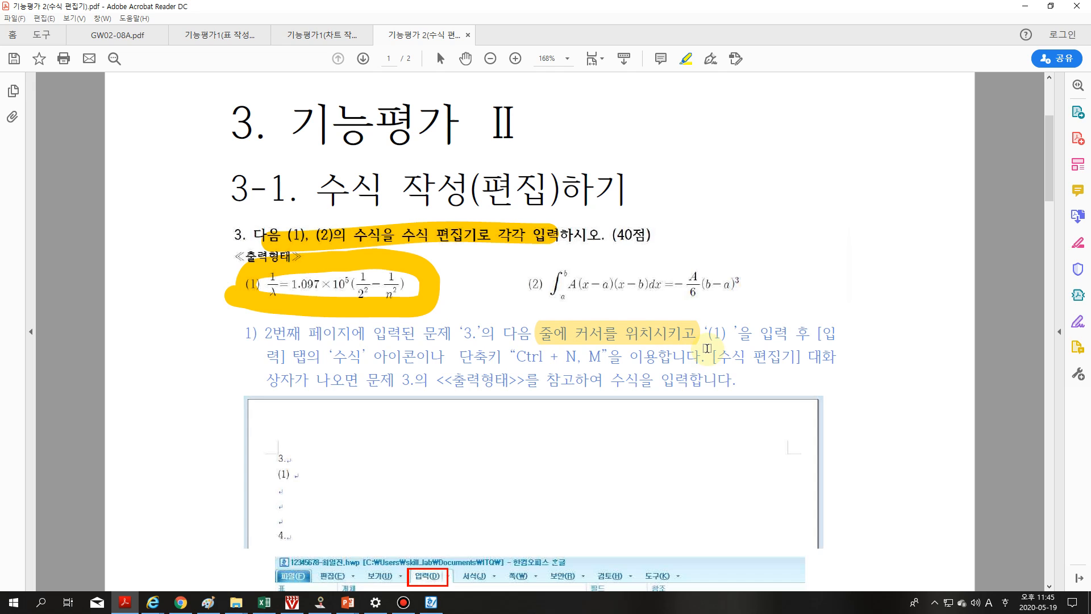
pyautogui.moveTo(708, 333); pyautogui.dragTo(737, 332)
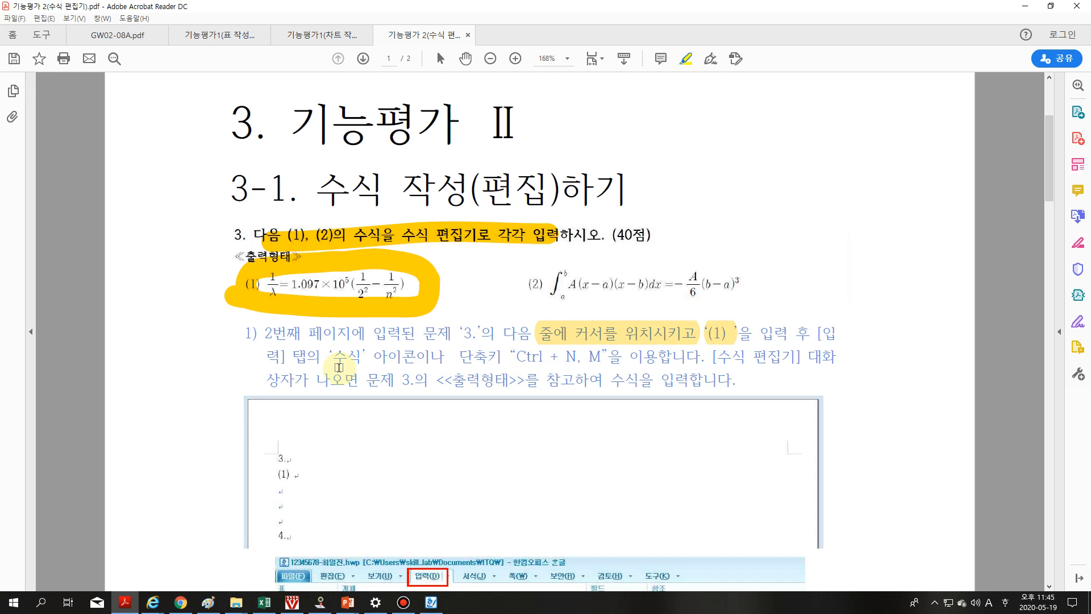
pyautogui.moveTo(266, 357); pyautogui.dragTo(602, 356)
pyautogui.moveTo(818, 334); pyautogui.dragTo(840, 334)
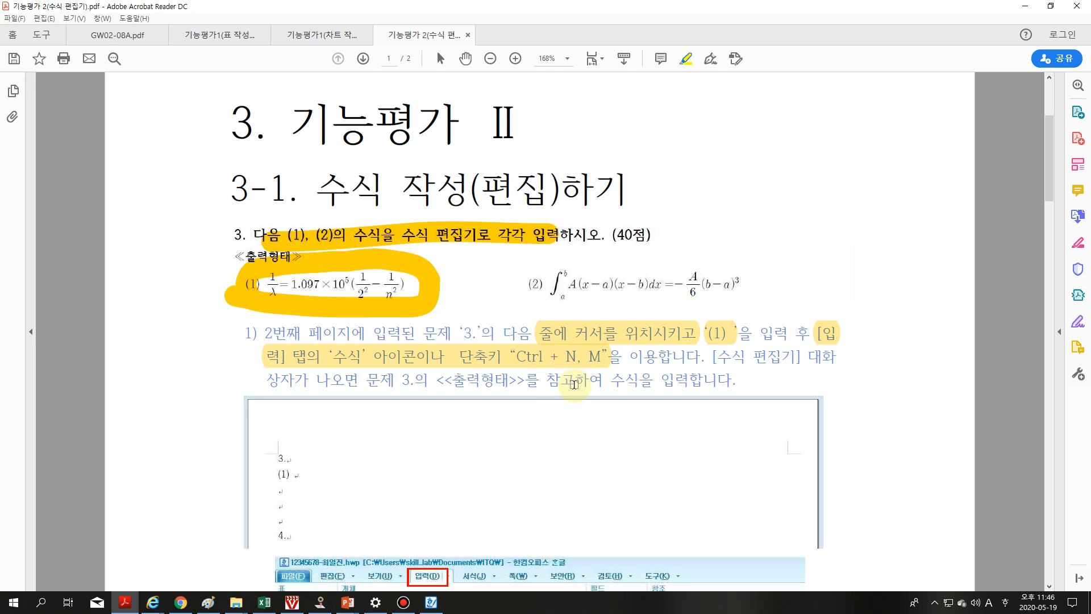
# - Highlight "[수식 편집기]" and the last line of explanation 1), ending in "수식을 입력합니다."
pyautogui.click(713, 357)
pyautogui.moveTo(739, 357); pyautogui.dragTo(799, 358)
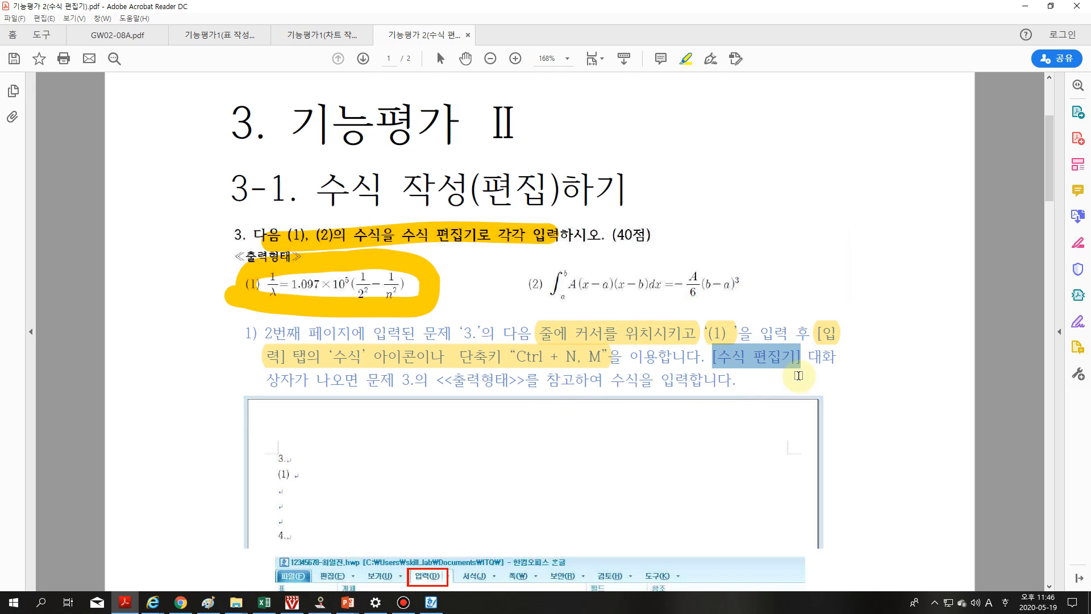
pyautogui.click(772, 396)
pyautogui.scroll(-1, 604, 391)
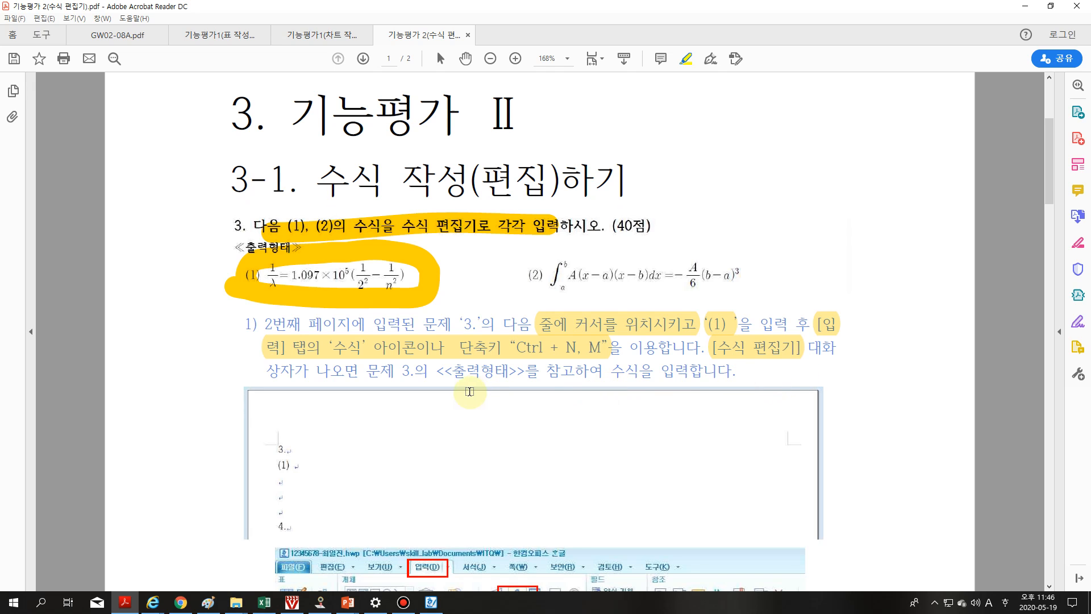
pyautogui.moveTo(258, 372); pyautogui.dragTo(733, 372)
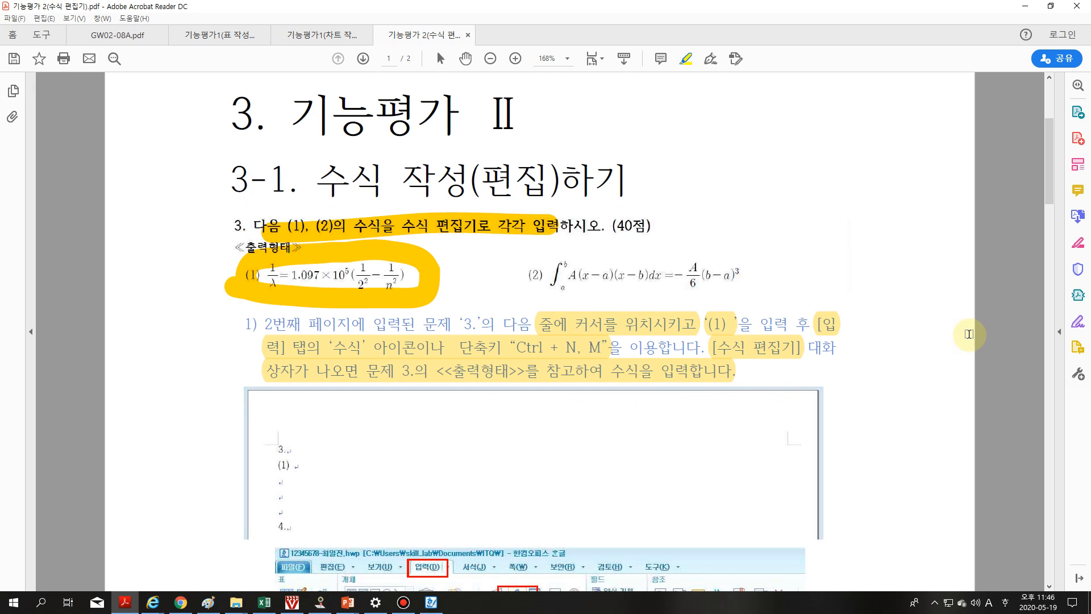
# - Circle the "3." and "(1)" lines, the 입력 tab and the 수식 icon in the sample images with the highlighter
pyautogui.moveTo(1052, 182); pyautogui.dragTo(1045, 228)
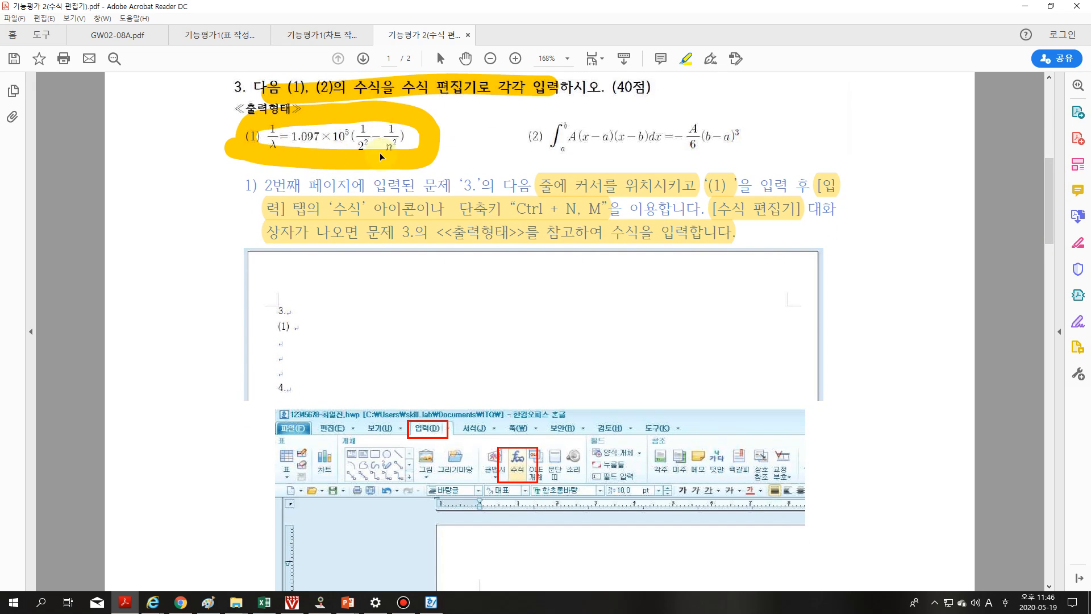
pyautogui.moveTo(1048, 226); pyautogui.dragTo(1048, 238)
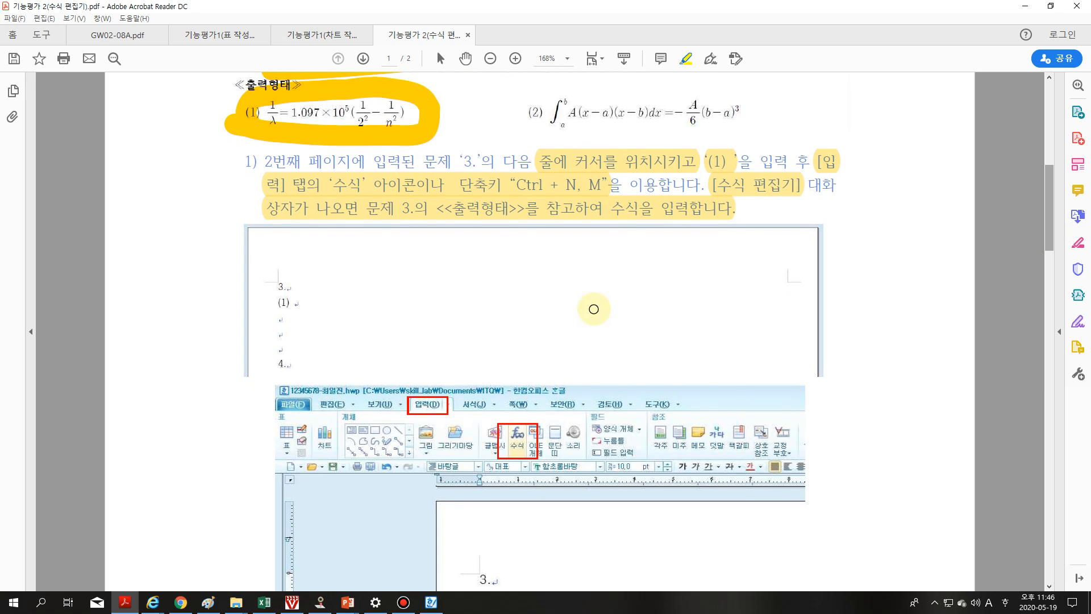
pyautogui.moveTo(309, 271)
pyautogui.mouseDown()
pyautogui.moveTo(273, 310)
pyautogui.moveTo(263, 270)
pyautogui.moveTo(327, 310)
pyautogui.mouseUp()
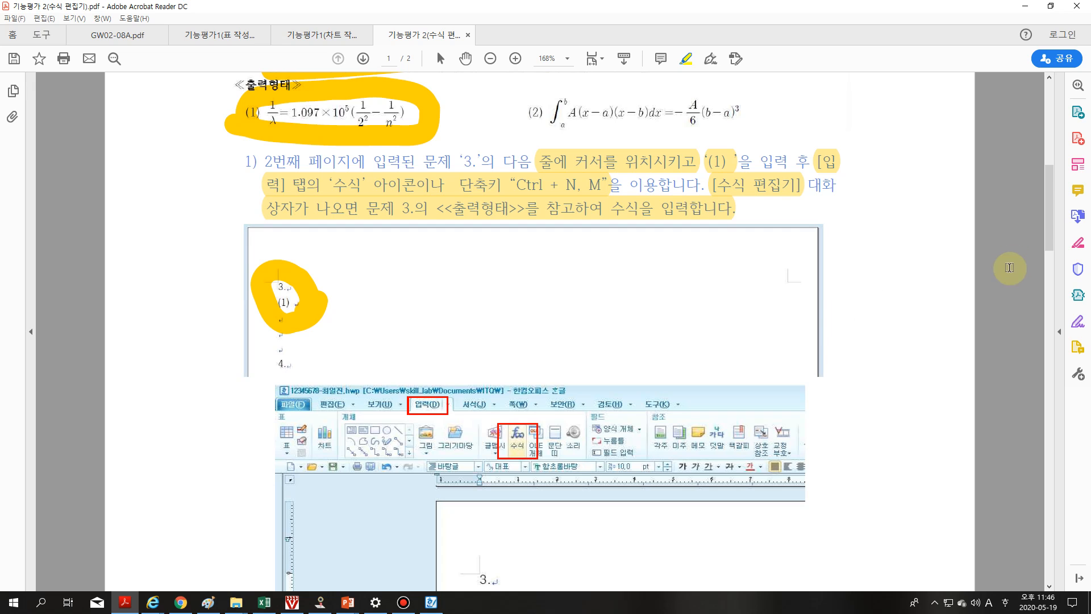
pyautogui.moveTo(1049, 234); pyautogui.dragTo(1052, 284)
pyautogui.moveTo(438, 260)
pyautogui.mouseDown()
pyautogui.moveTo(392, 233)
pyautogui.moveTo(463, 256)
pyautogui.moveTo(441, 263)
pyautogui.mouseUp()
pyautogui.moveTo(538, 282)
pyautogui.mouseDown()
pyautogui.moveTo(498, 300)
pyautogui.moveTo(539, 250)
pyautogui.moveTo(547, 300)
pyautogui.moveTo(514, 309)
pyautogui.mouseUp()
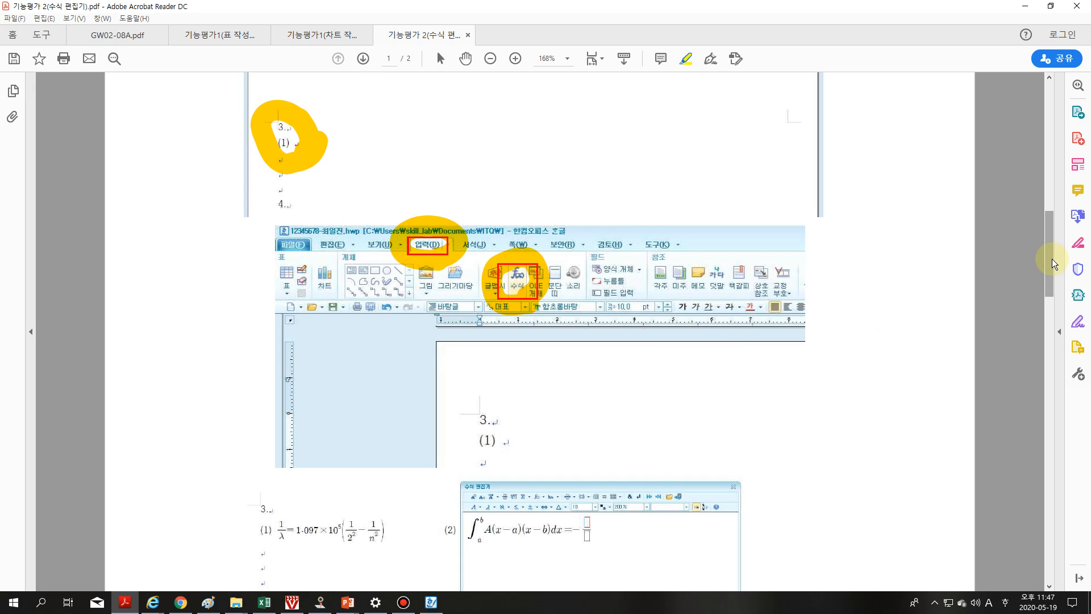
# - Draw a highlighter outline around the equation editor window in the sample image for equation (2)
pyautogui.moveTo(1052, 258); pyautogui.dragTo(1056, 316)
pyautogui.moveTo(465, 307)
pyautogui.mouseDown()
pyautogui.moveTo(467, 487)
pyautogui.moveTo(735, 492)
pyautogui.mouseUp()
pyautogui.moveTo(741, 449)
pyautogui.mouseDown()
pyautogui.moveTo(733, 301)
pyautogui.moveTo(462, 310)
pyautogui.mouseUp()
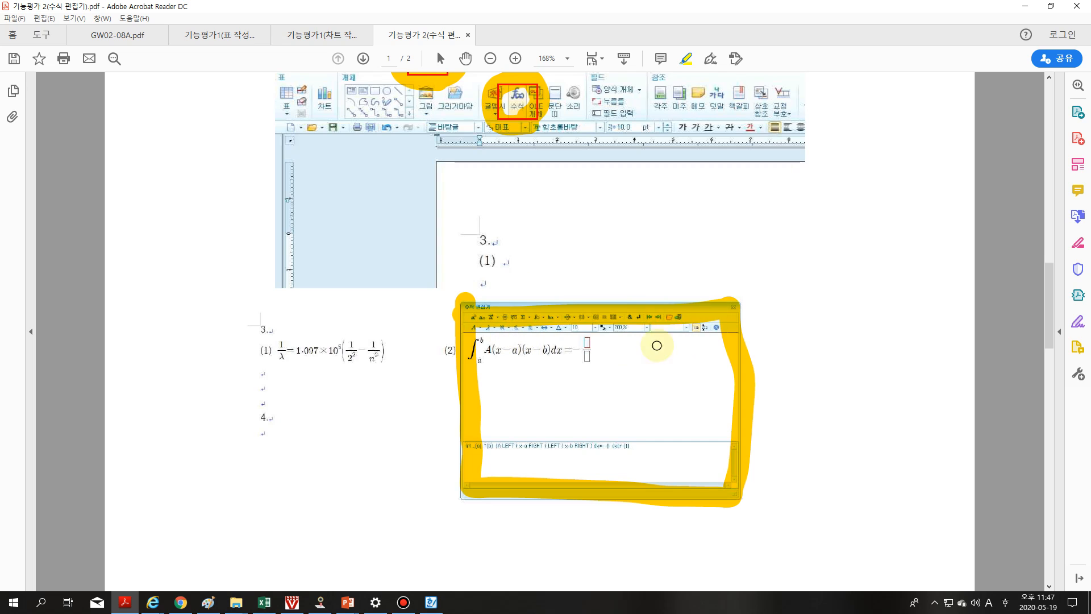
# - Highlight the heading "1) [수식 편집기]의 도구 상자의 기능 표" on the PDF's second page
pyautogui.click(1047, 308)
pyautogui.moveTo(1048, 308); pyautogui.dragTo(1039, 359)
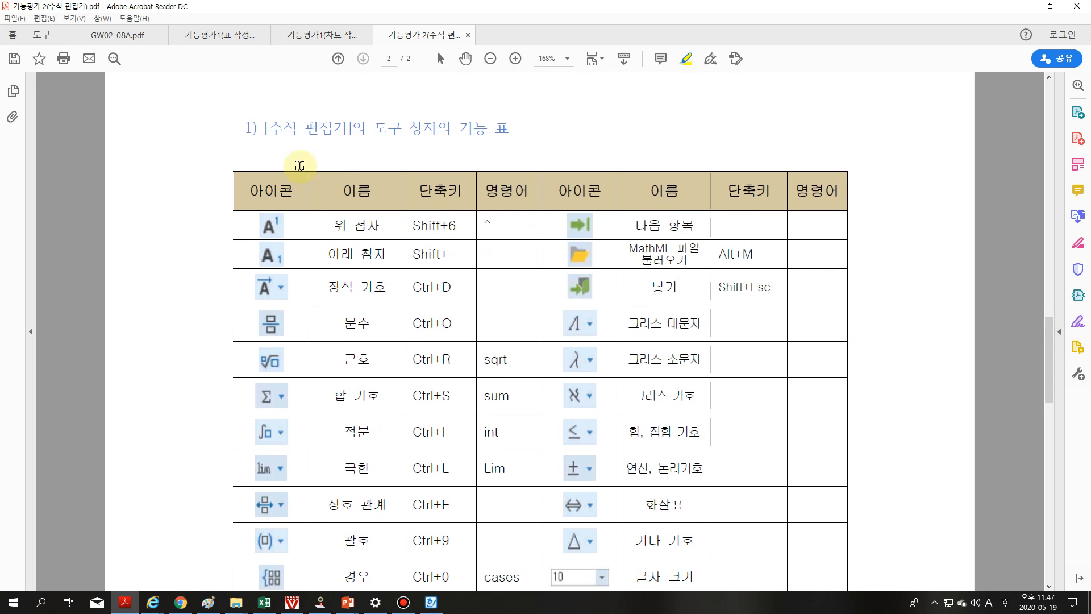
pyautogui.moveTo(244, 129); pyautogui.dragTo(504, 136)
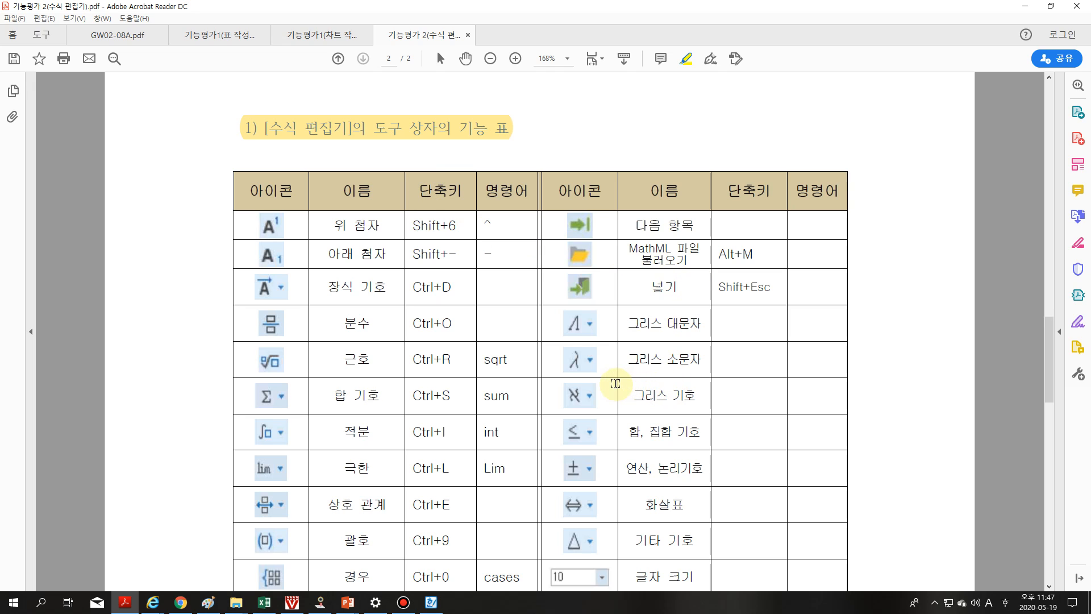
# - Examine the equation editor toolbox table, covering each icon's name, shortcut and command
pyautogui.moveTo(1051, 360); pyautogui.dragTo(1048, 384)
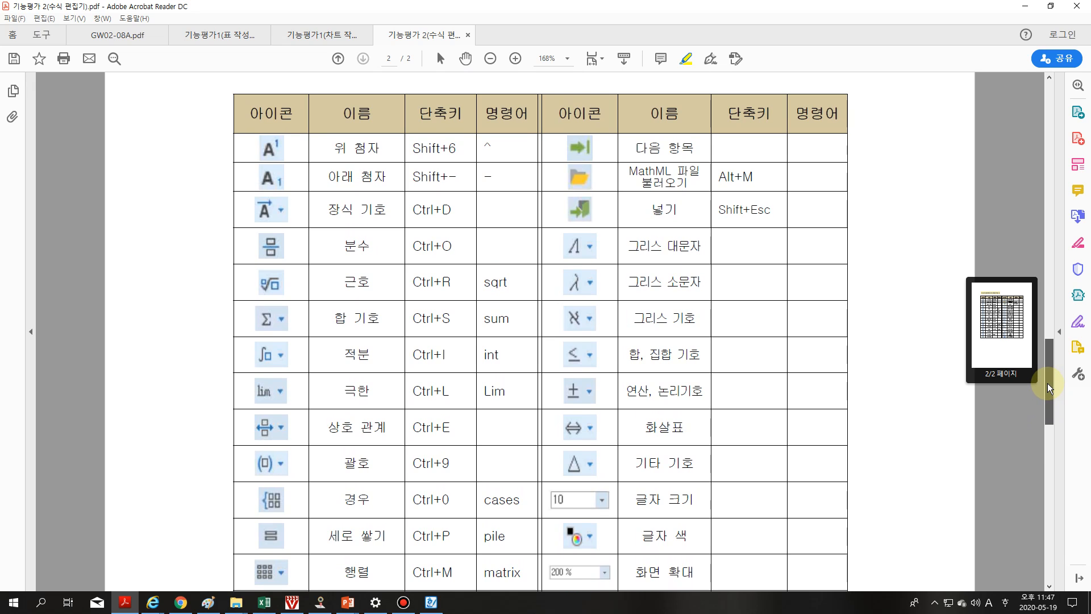
pyautogui.moveTo(1048, 383); pyautogui.dragTo(1048, 383)
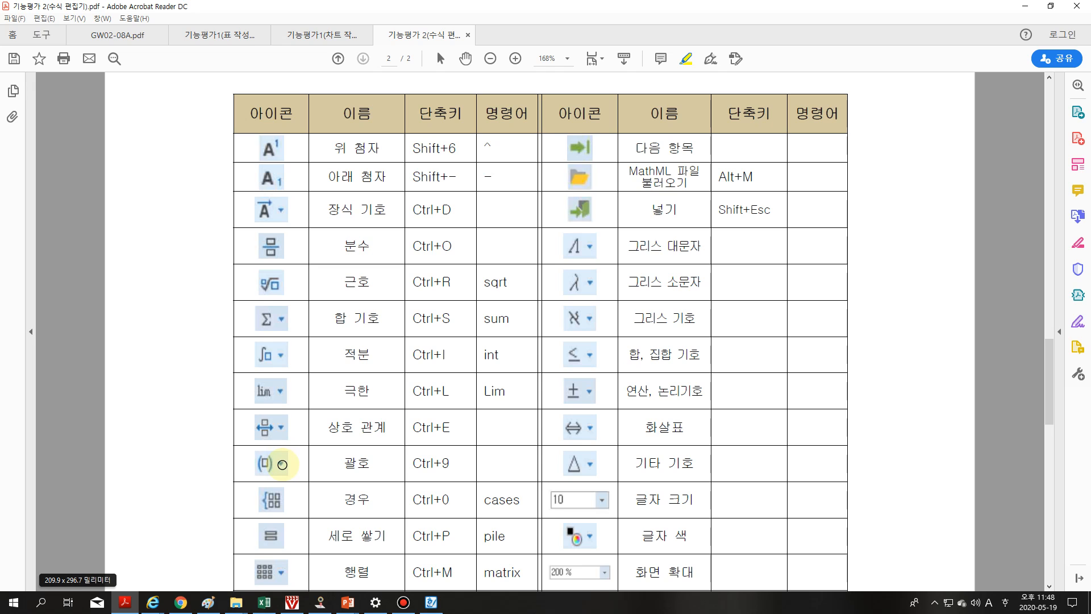
pyautogui.scroll(-2, 506, 490)
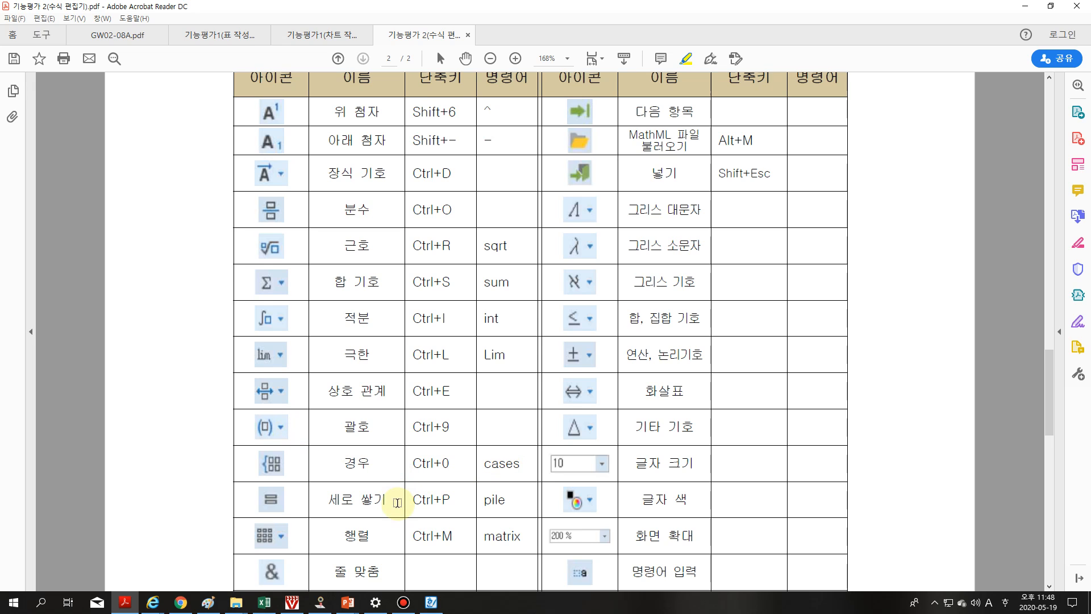
pyautogui.scroll(-2, 398, 502)
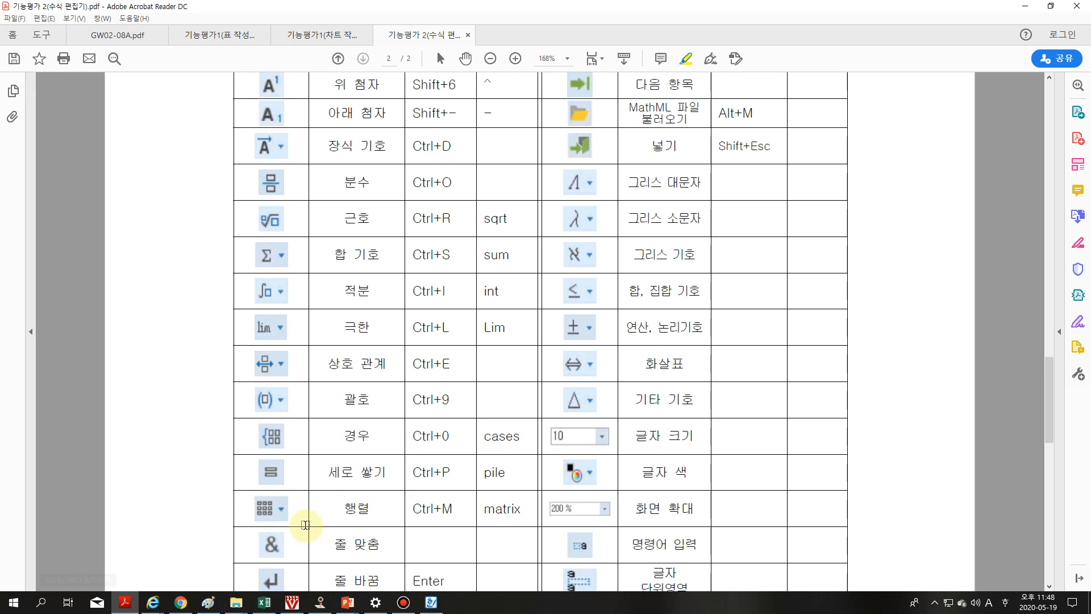
pyautogui.scroll(-3, 643, 519)
pyautogui.scroll(-1, 800, 493)
pyautogui.scroll(3, 786, 483)
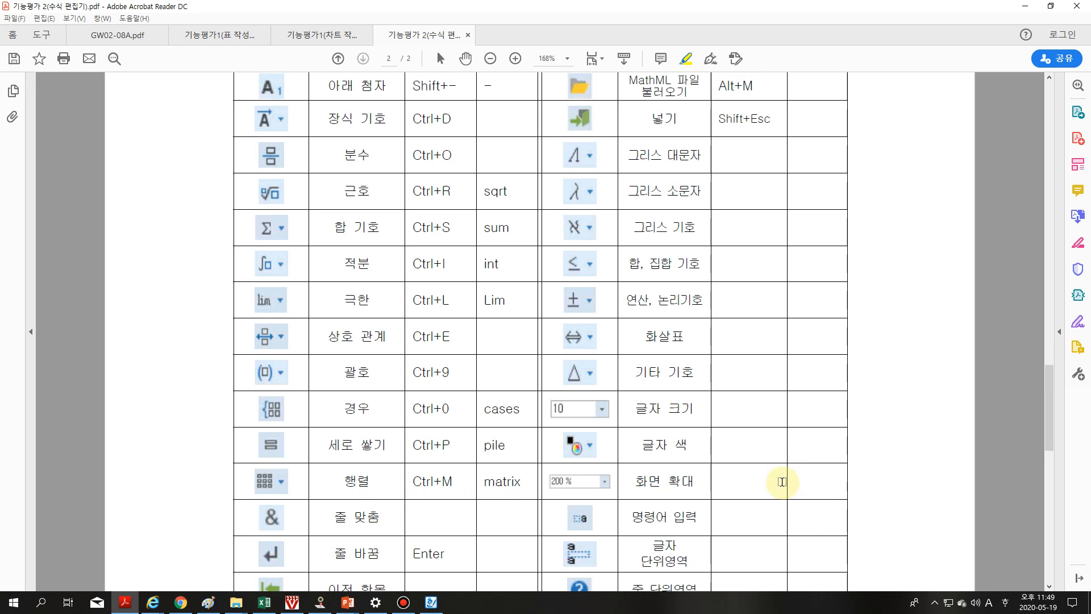
pyautogui.scroll(1, 782, 482)
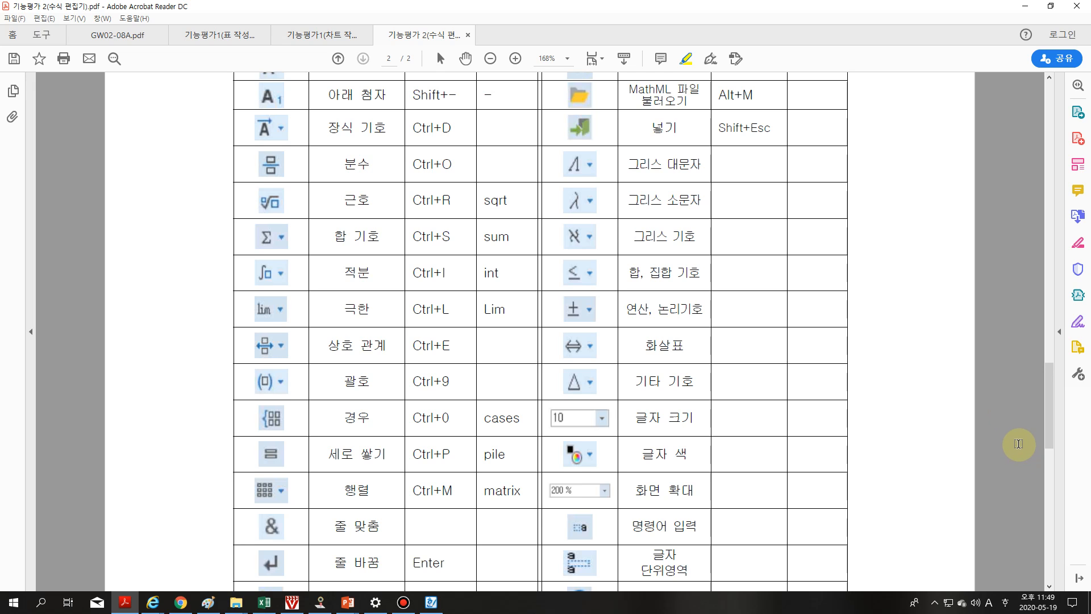
pyautogui.moveTo(1050, 419); pyautogui.dragTo(1036, 403)
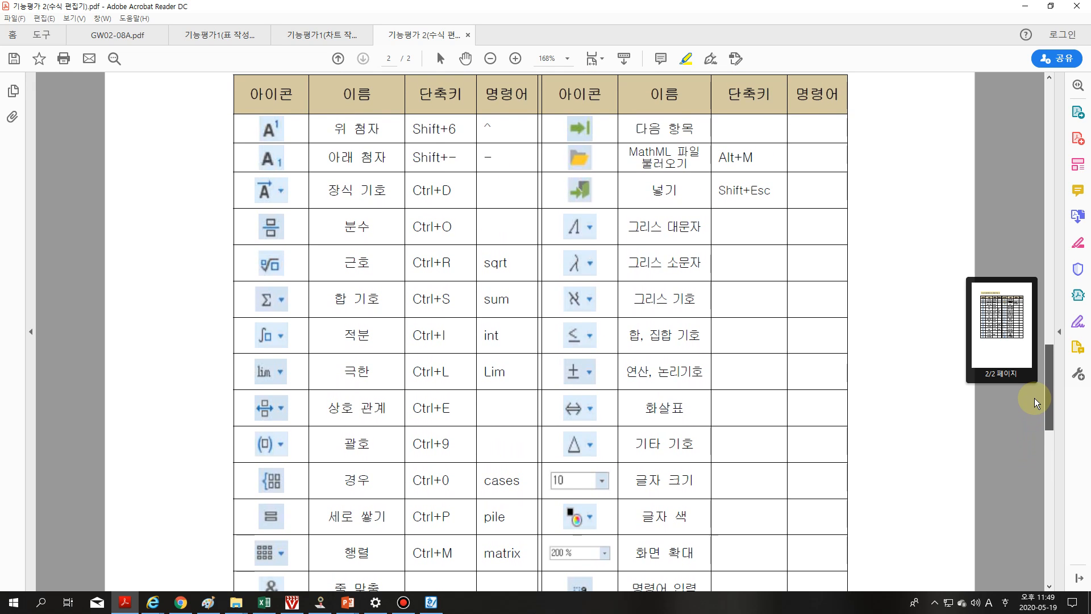
pyautogui.moveTo(1035, 402); pyautogui.dragTo(1033, 392)
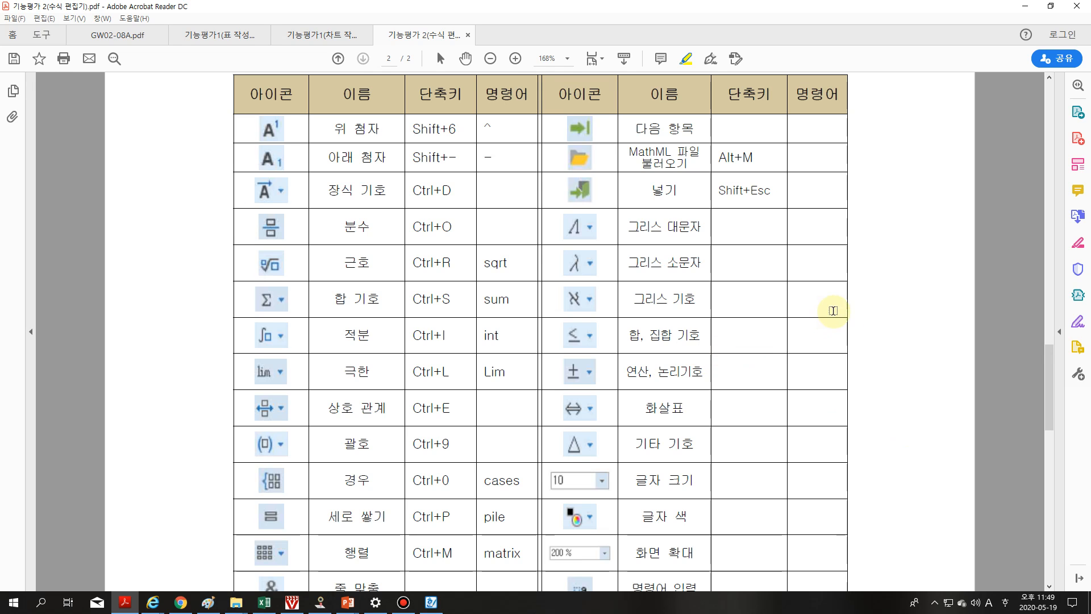
pyautogui.scroll(2, 705, 293)
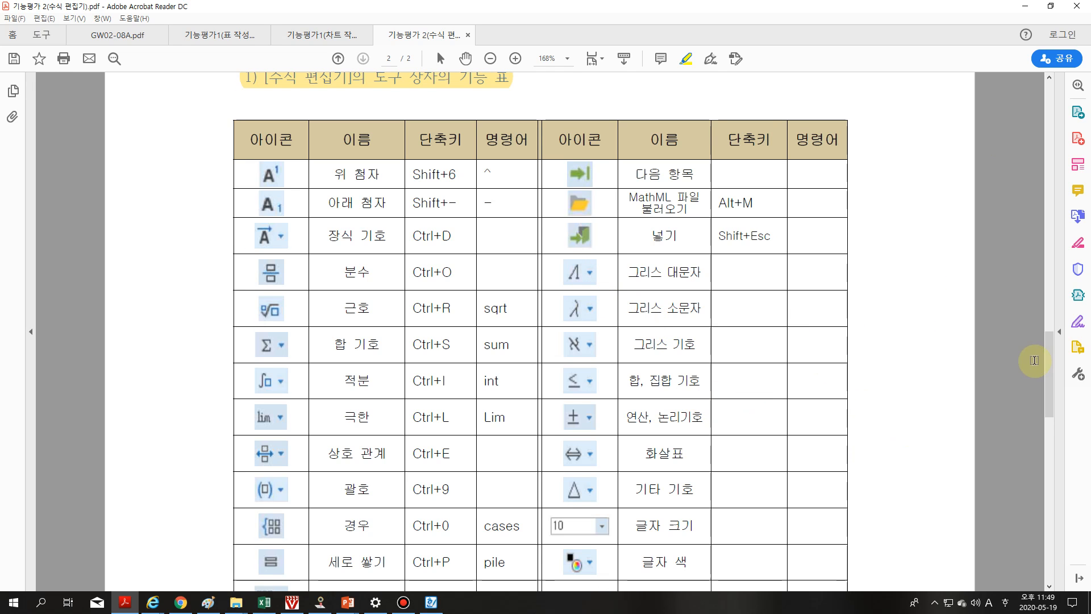
# - Switch to the Hangul document and enter "(1)" on the line below "3."
pyautogui.moveTo(1051, 378); pyautogui.dragTo(1055, 316)
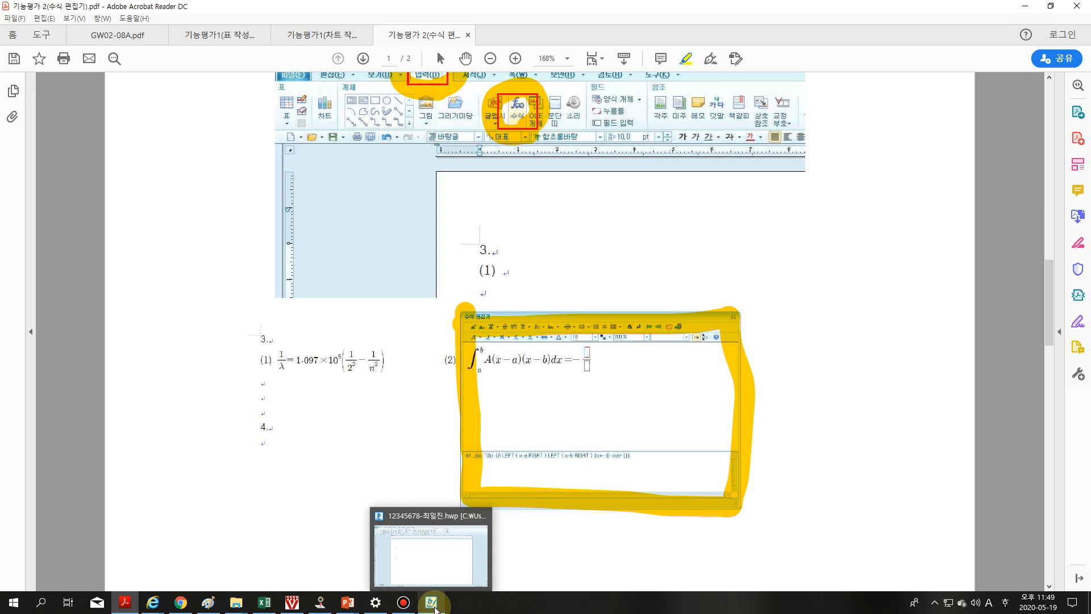
pyautogui.click(444, 599)
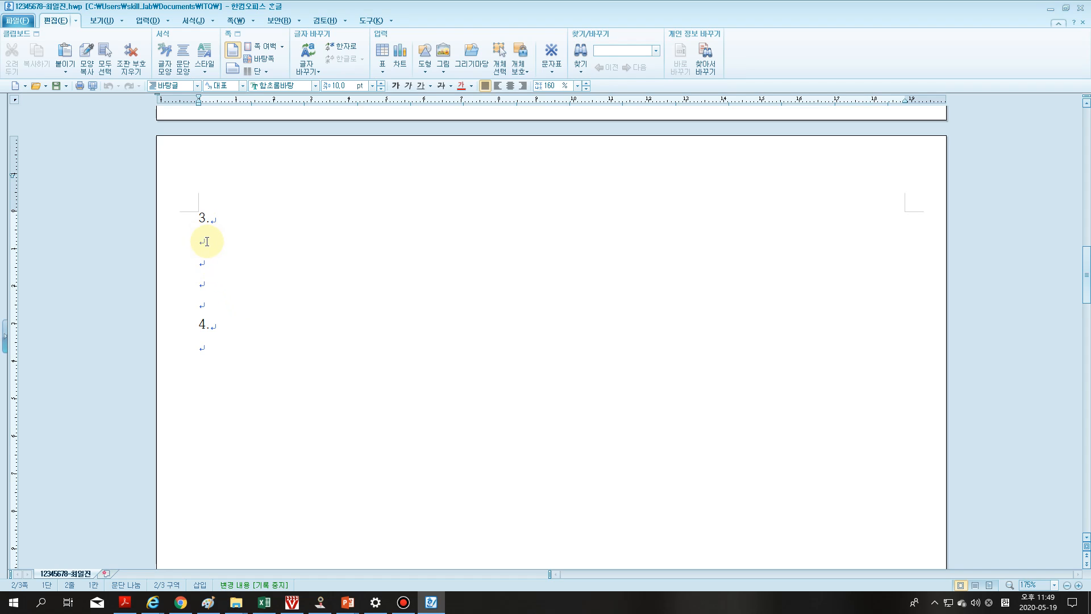
pyautogui.write('(1)')
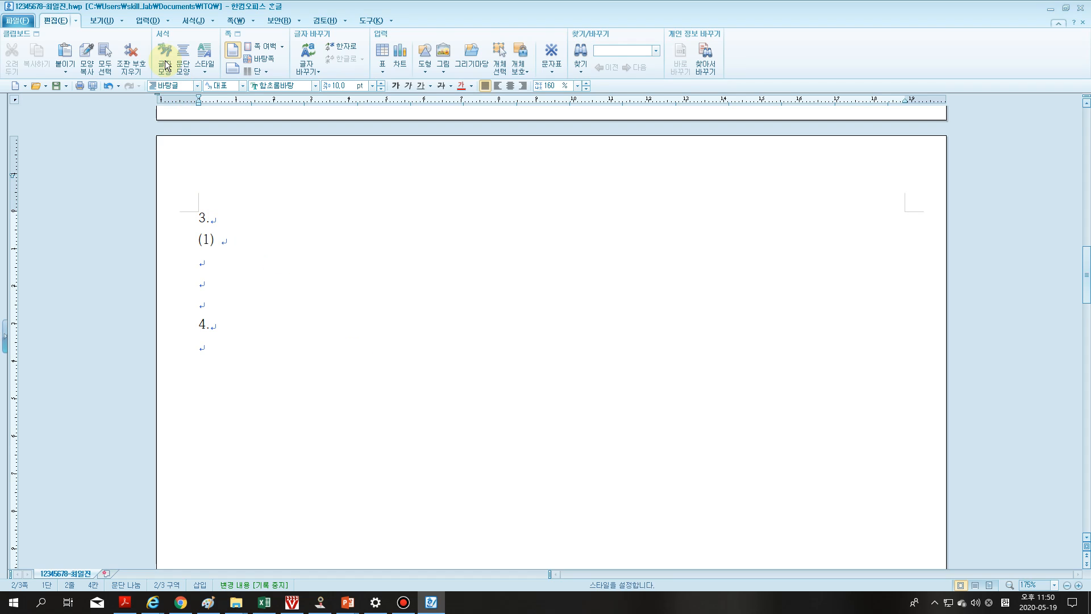
pyautogui.click(146, 21)
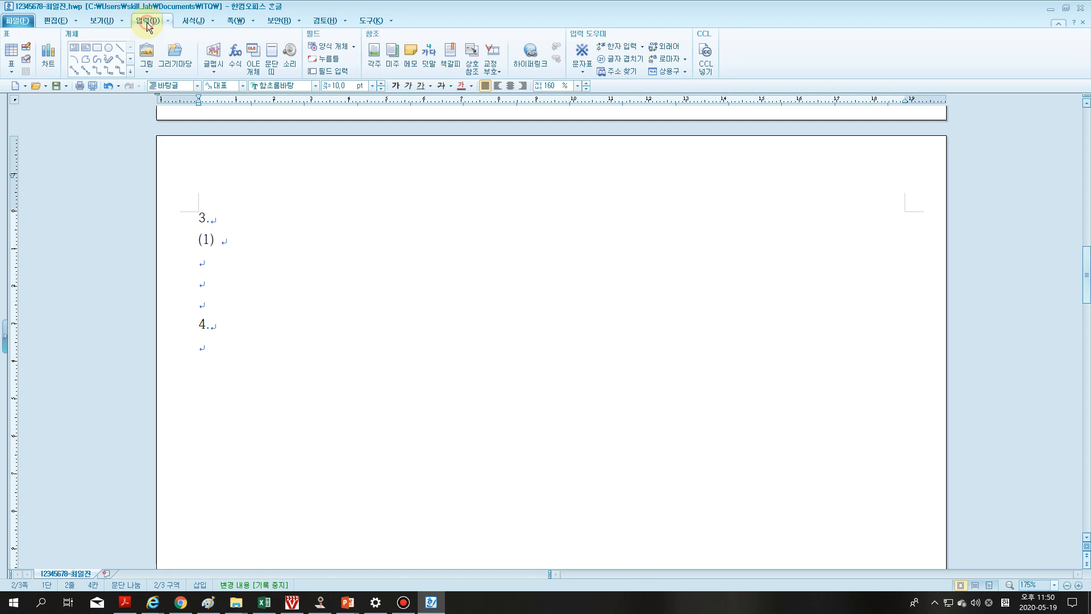
pyautogui.click(238, 67)
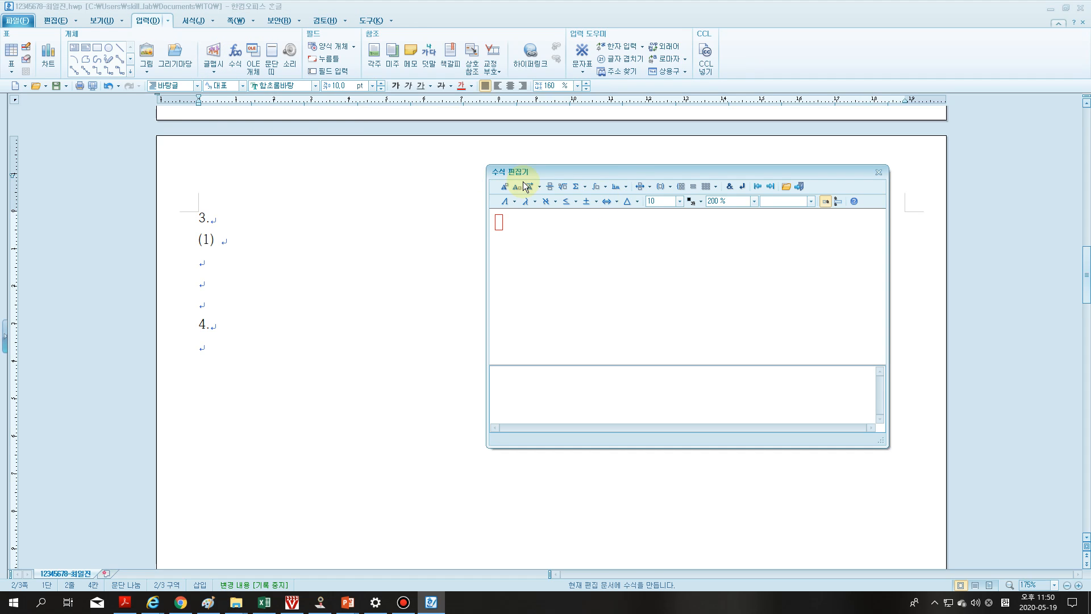
pyautogui.click(879, 173)
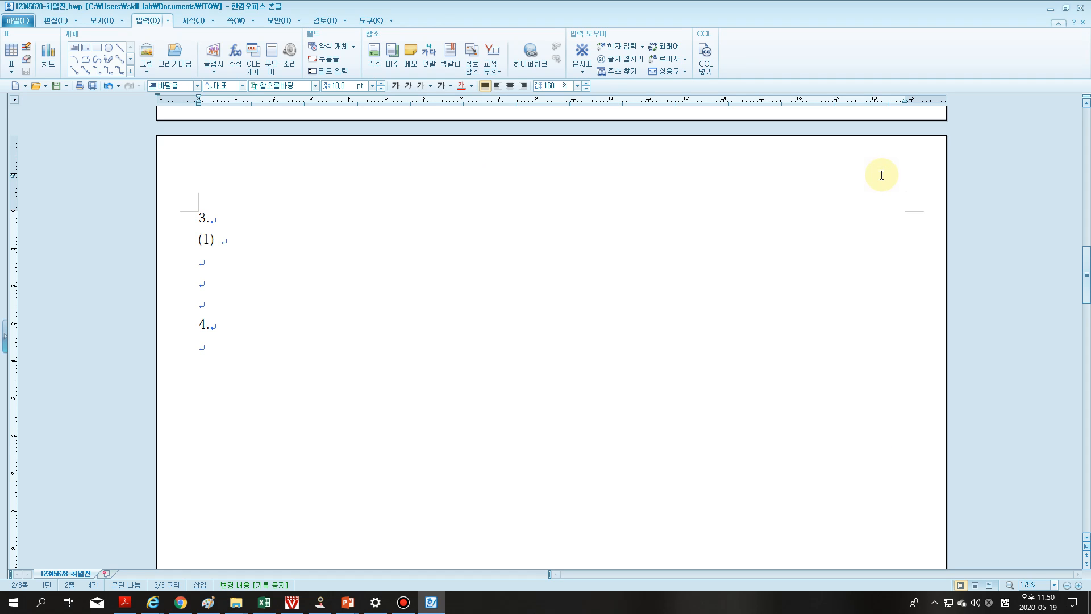
# - Start a new equation after "(1)" and move the equation editor window nearer to the numbered text
pyautogui.hotkey('ctrl', 'n')
pyautogui.press('m')
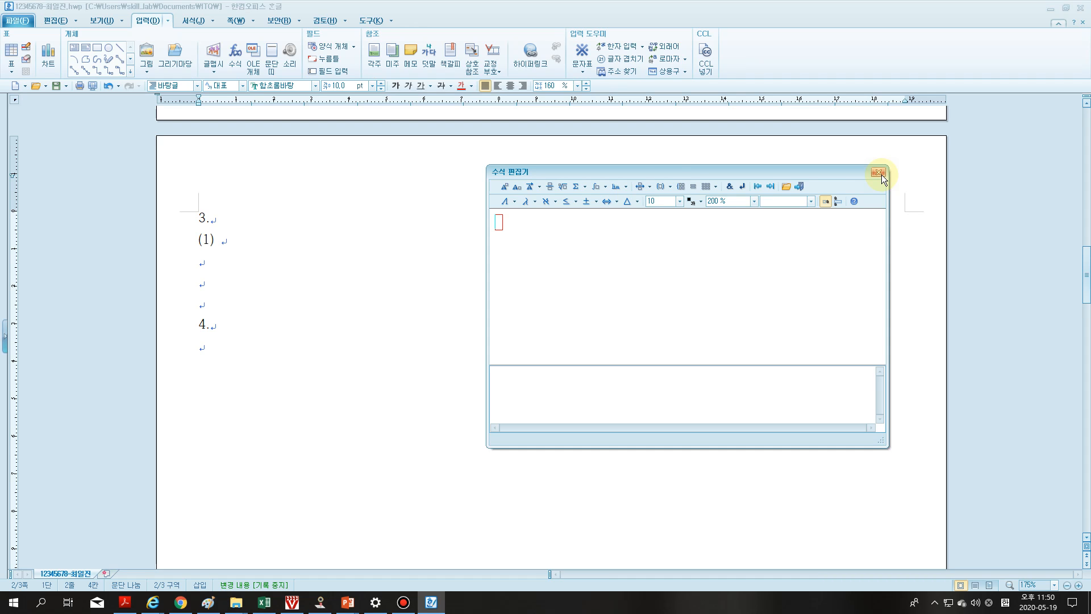
pyautogui.moveTo(639, 168); pyautogui.dragTo(487, 178)
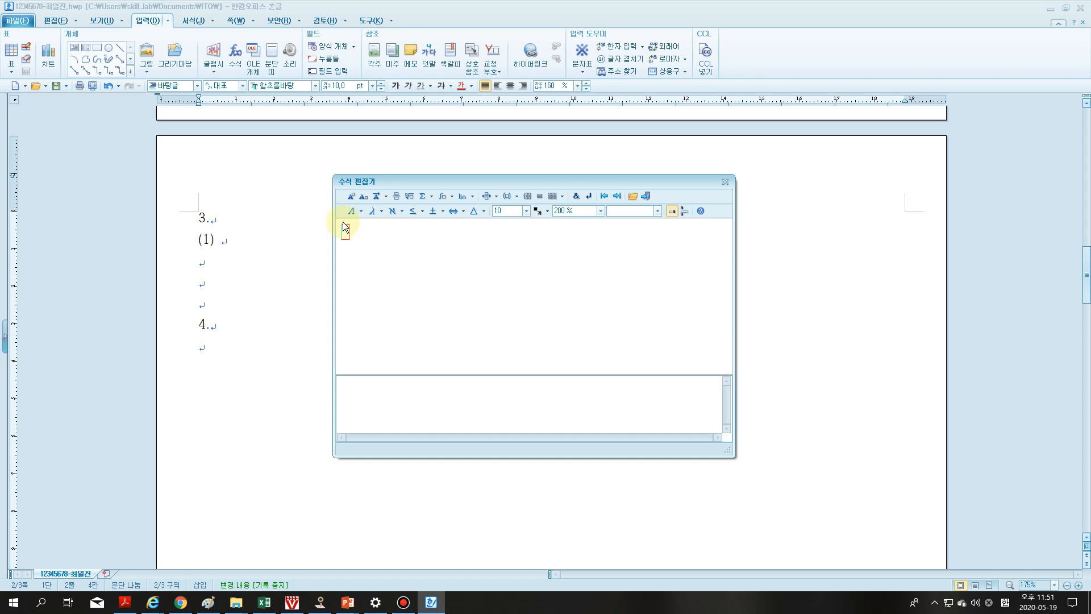
pyautogui.click(381, 213)
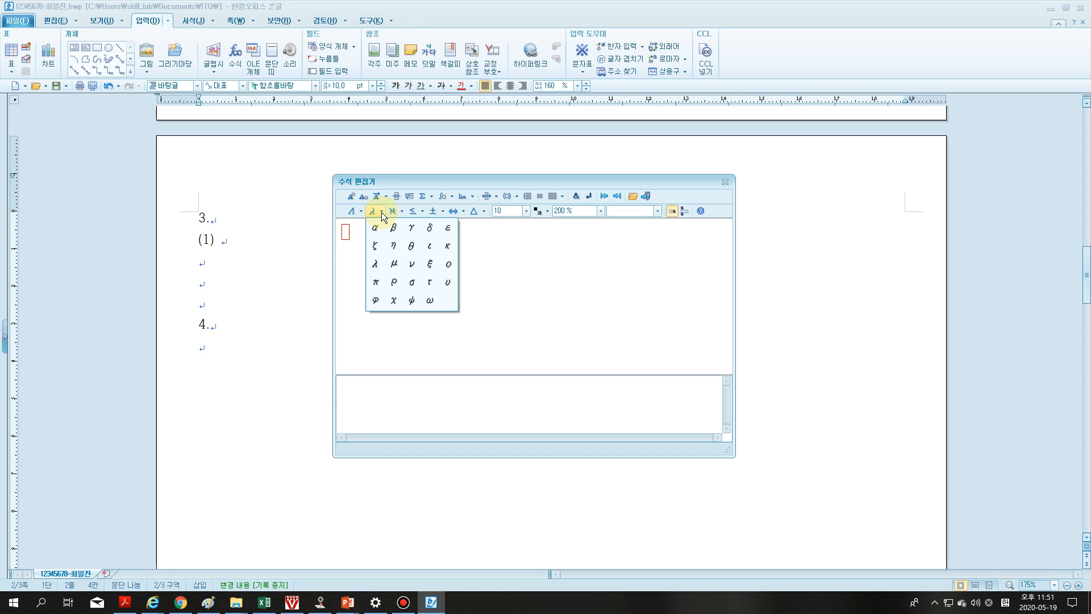
pyautogui.click(375, 265)
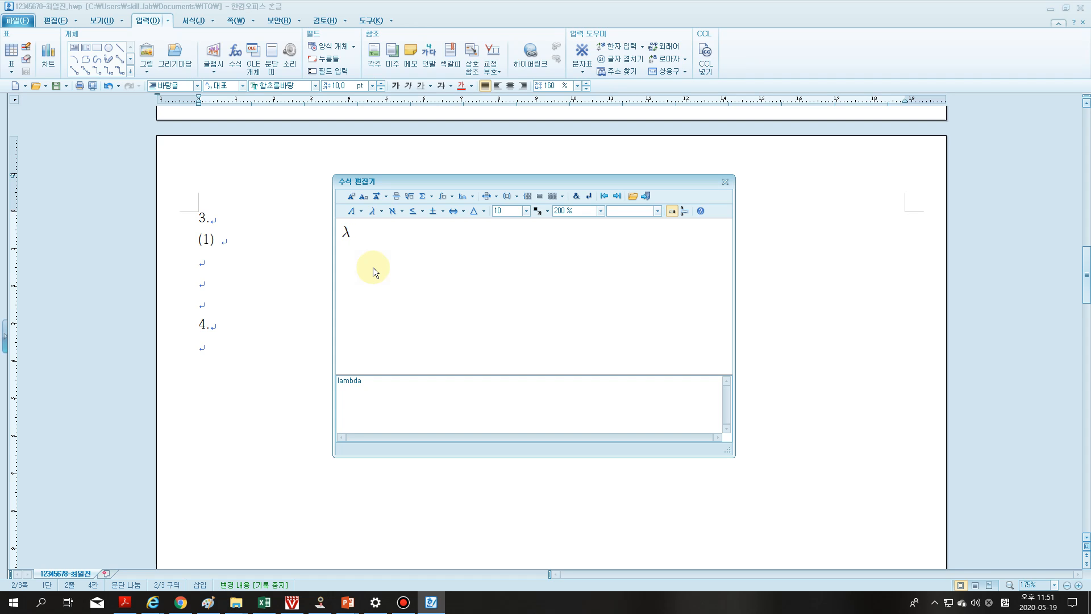
pyautogui.write('\\')
pyautogui.click(395, 244)
pyautogui.press('BackSpace')
# - Insert a fraction with 1 as the numerator and the Greek lowercase λ as the denominator
pyautogui.click(397, 196)
pyautogui.write('1} over {}')
pyautogui.press('Tab')
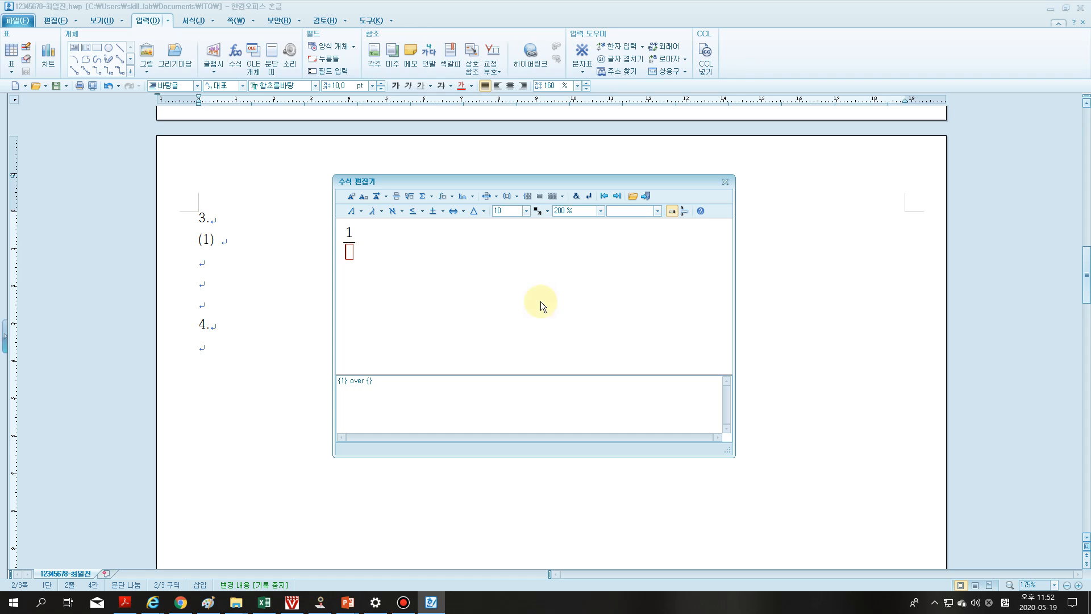
pyautogui.click(373, 210)
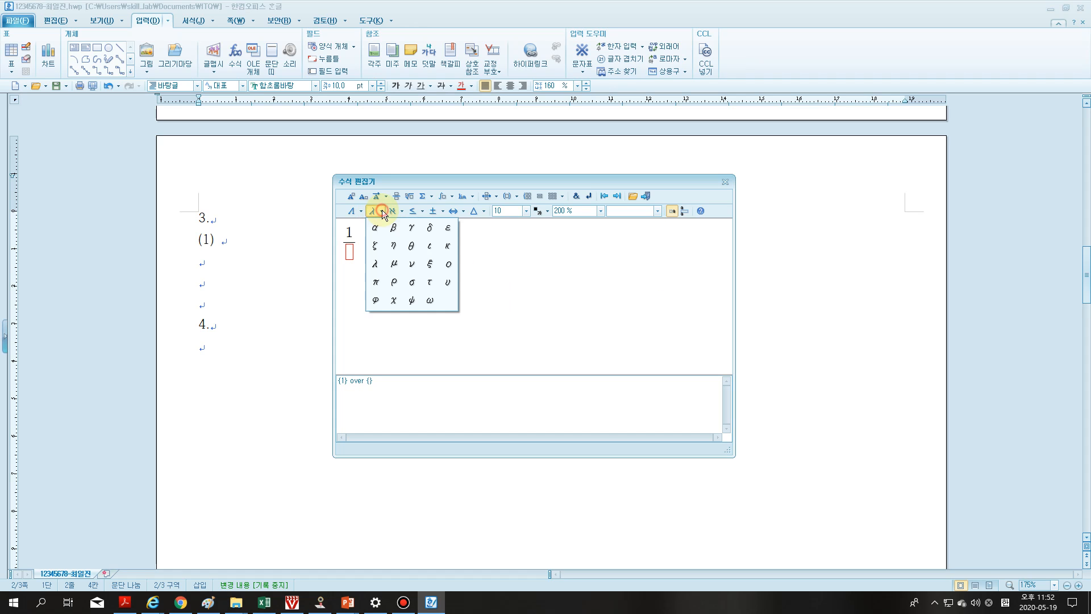
pyautogui.click(376, 265)
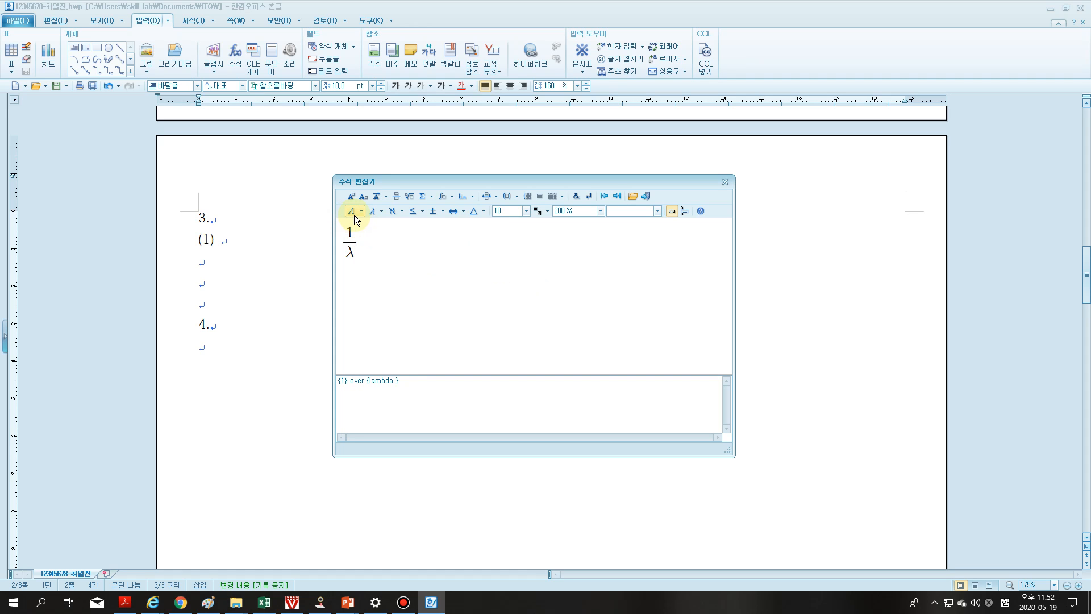
pyautogui.click(443, 211)
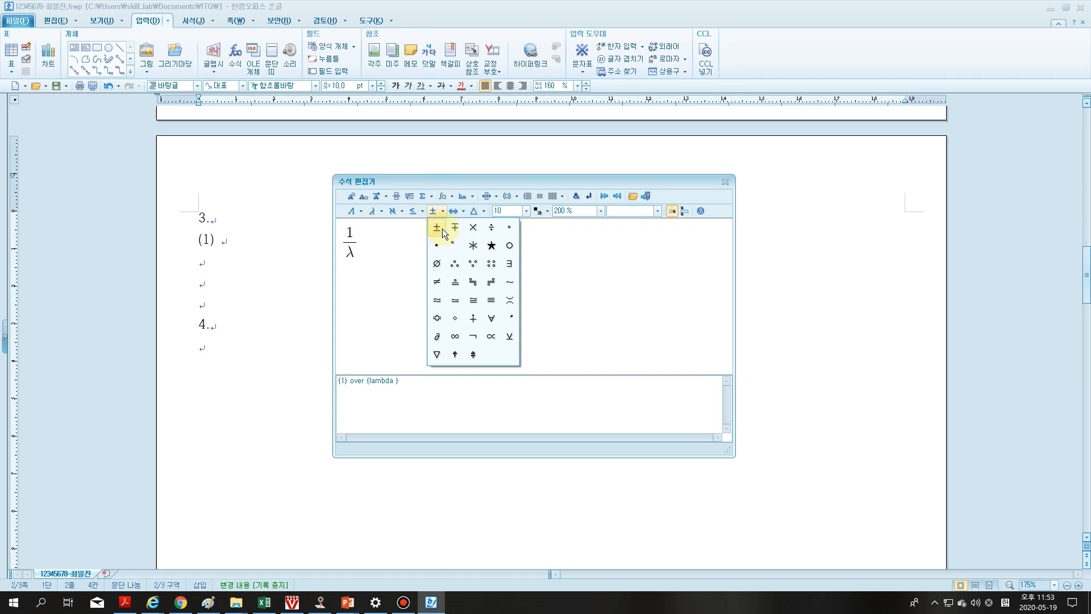
pyautogui.click(425, 179)
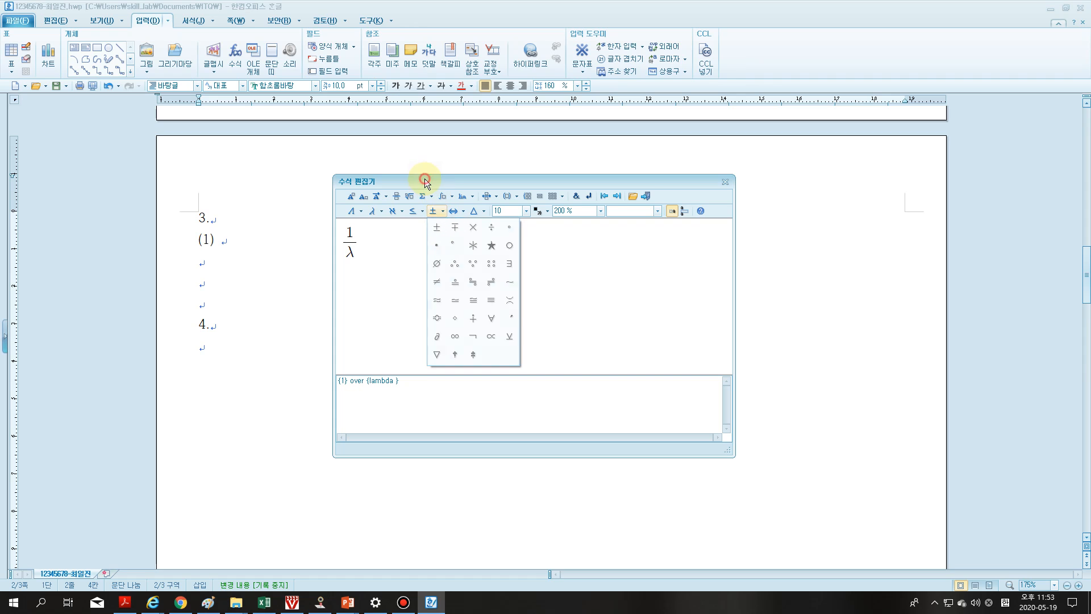
pyautogui.click(357, 251)
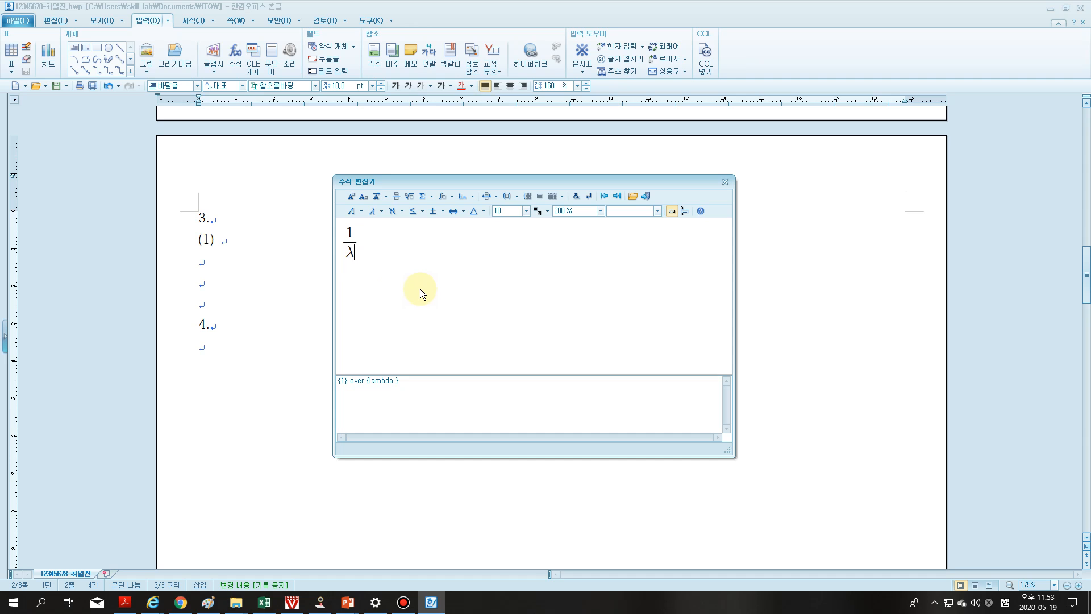
pyautogui.write('=')
pyautogui.press('BackSpace')
# - Continue the equation after the fraction with "= 1.097 × 10" and give the 10 the superscript 5
pyautogui.press('Tab')
pyautogui.write('=')
pyautogui.write('1.097')
pyautogui.click(440, 211)
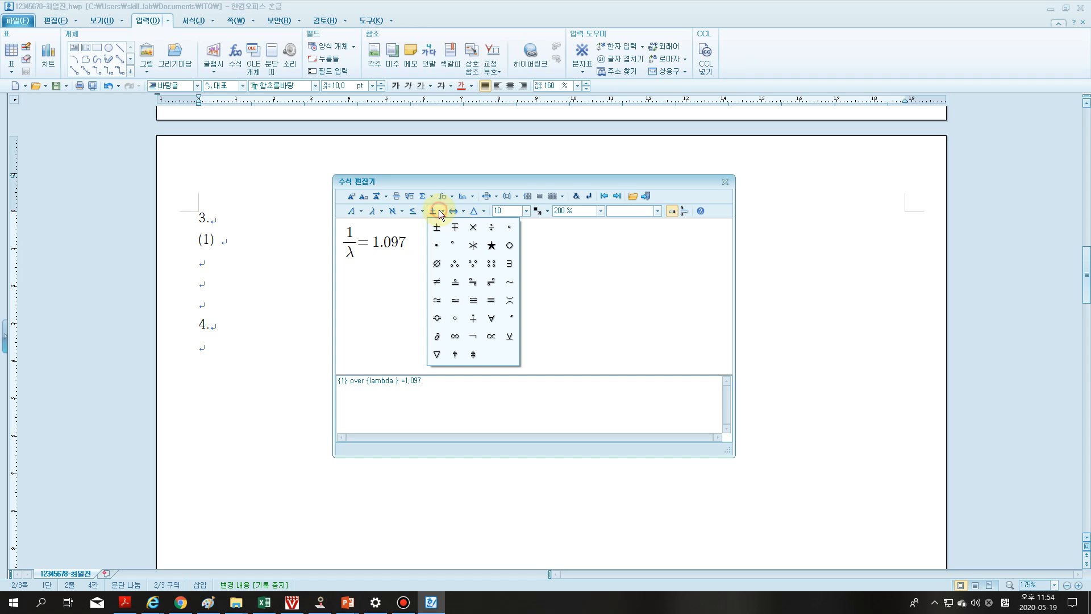
pyautogui.click(475, 230)
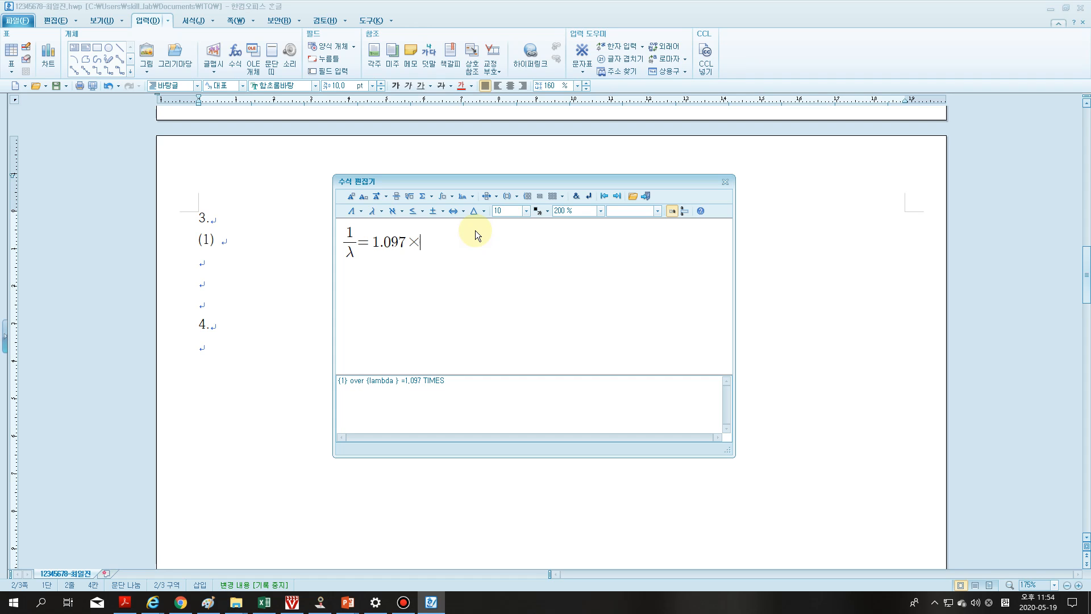
pyautogui.click(352, 197)
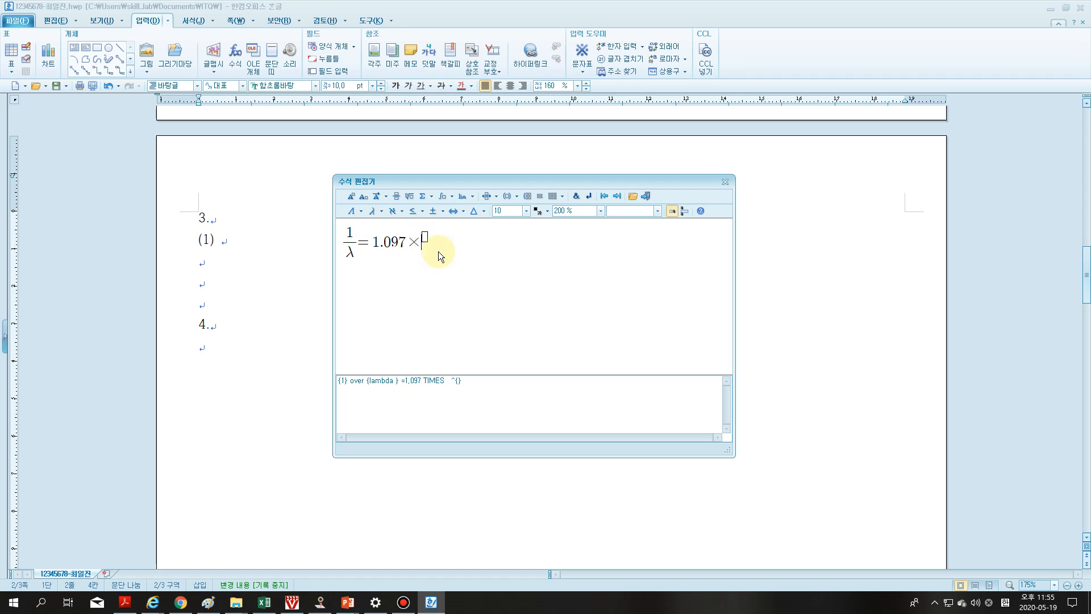
pyautogui.write('10')
pyautogui.write('5')
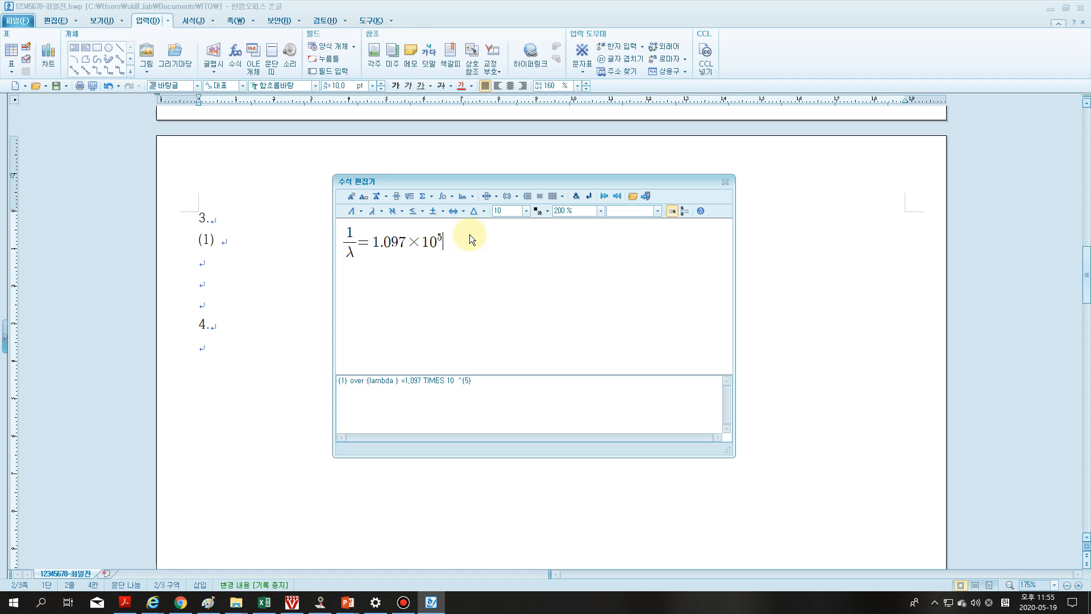
# - Add round parentheses after 10⁵ containing a fraction of 1 over 2 squared
pyautogui.click(516, 196)
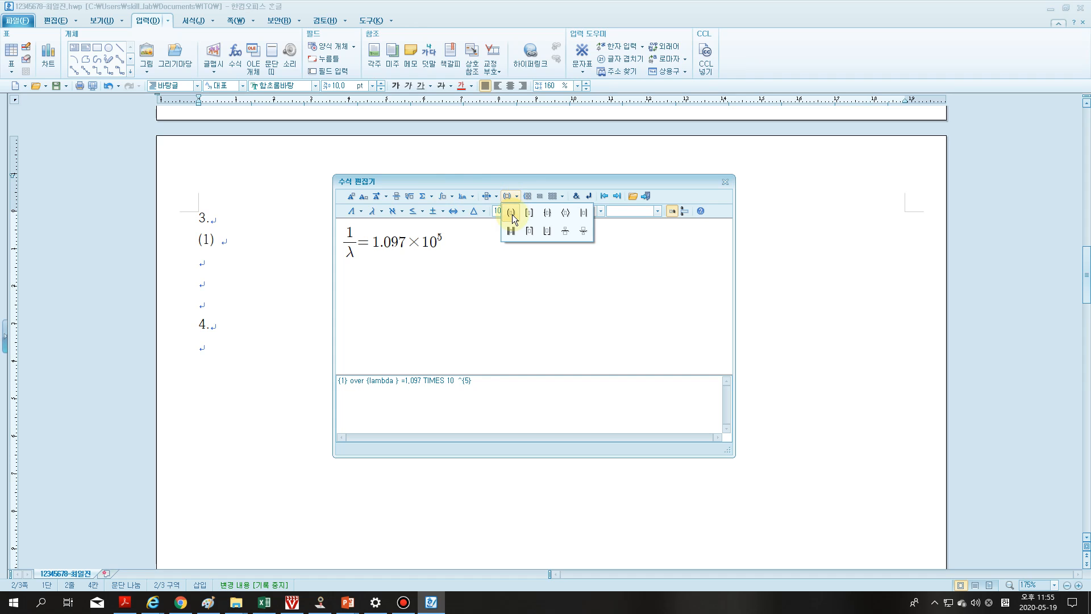
pyautogui.click(513, 214)
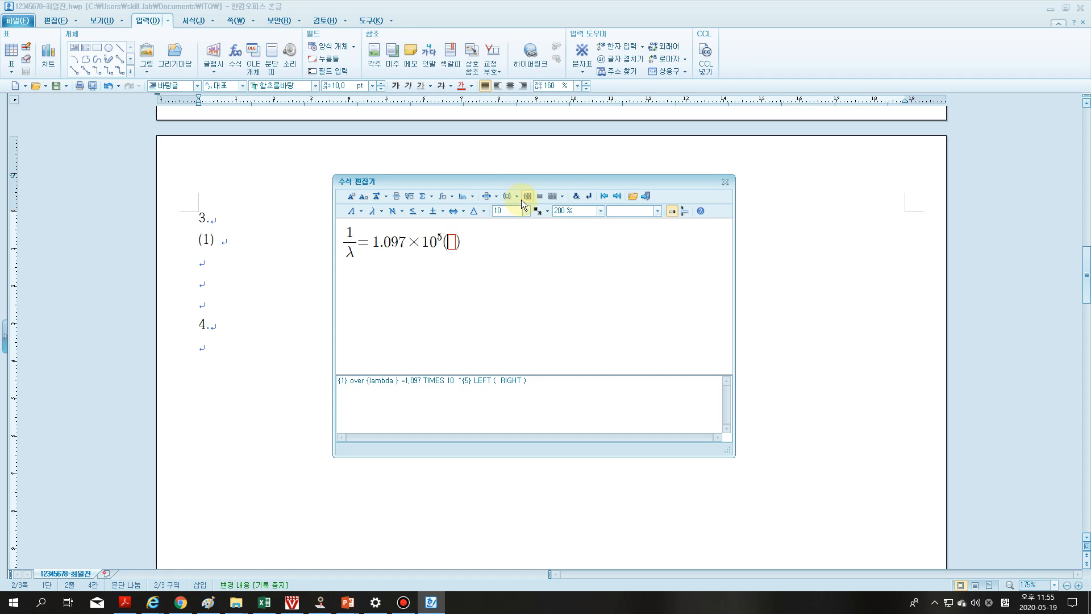
pyautogui.click(396, 197)
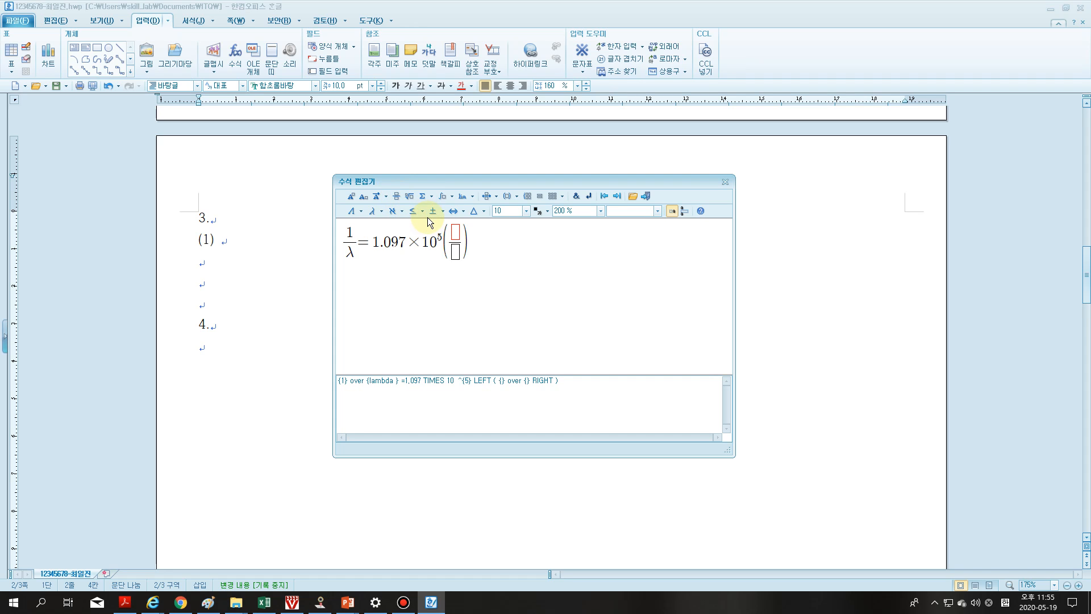
pyautogui.write('1')
pyautogui.press('Tab')
pyautogui.write('2')
pyautogui.click(352, 199)
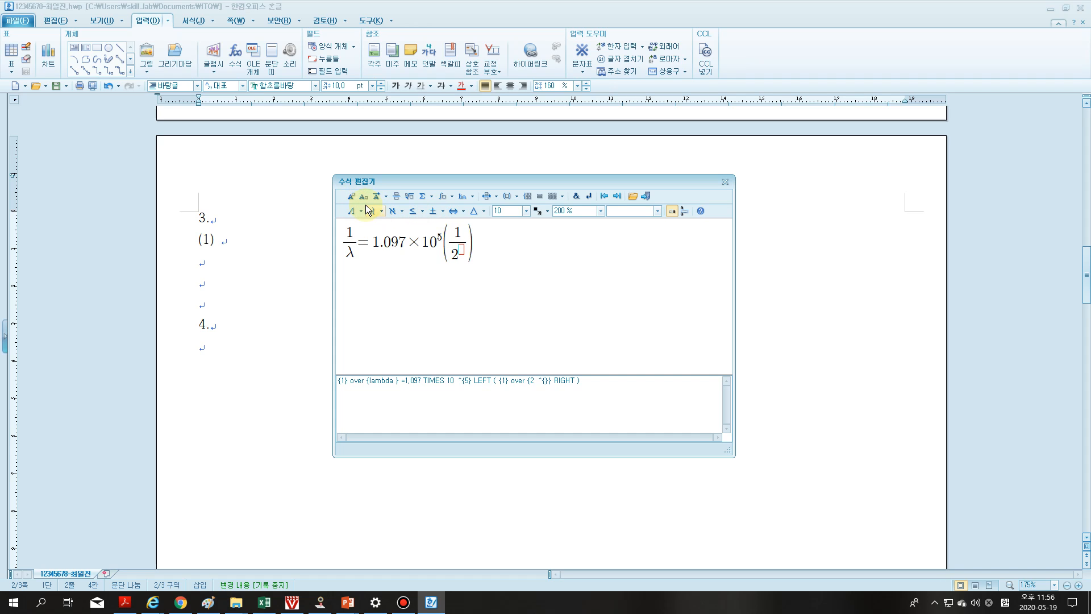
pyautogui.write('2')
# - Add a minus sign and the fraction 1 over n² inside the parentheses, and place the finished equation in the document
pyautogui.write('-')
pyautogui.click(397, 197)
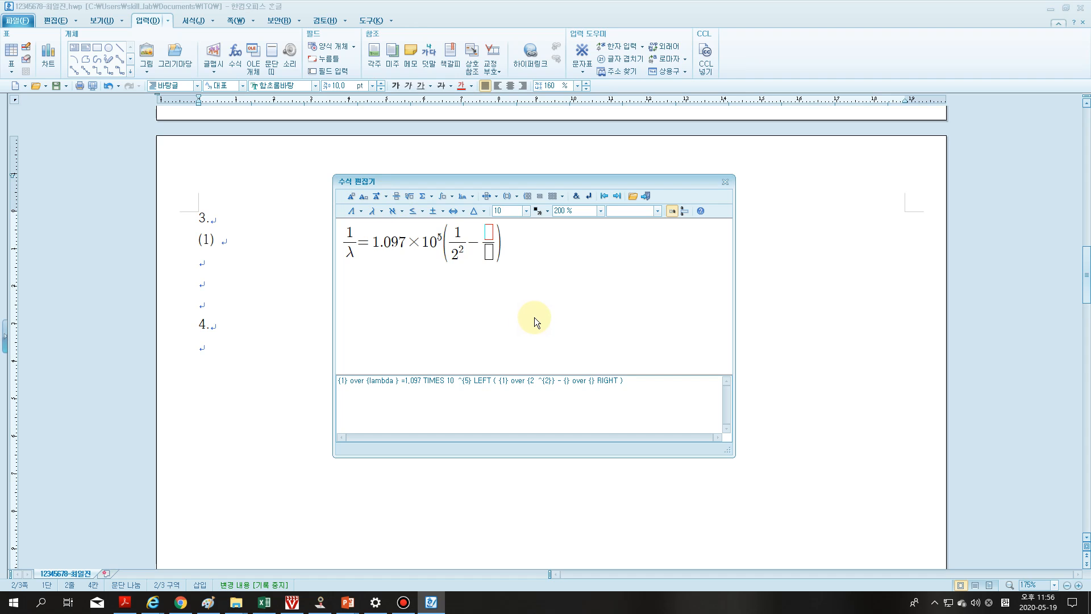
pyautogui.write('1')
pyautogui.press('Tab')
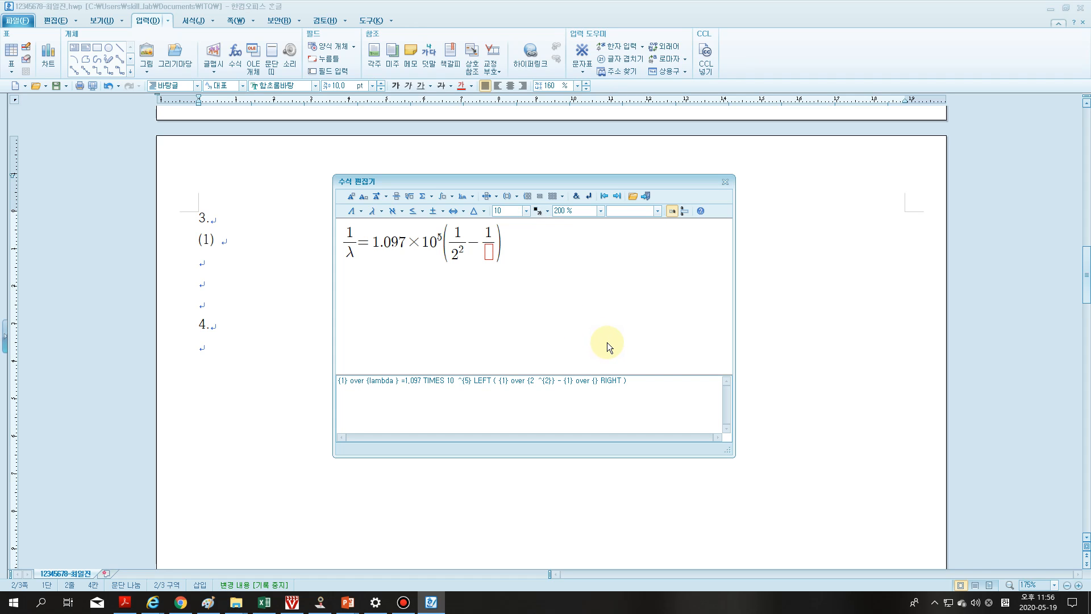
pyautogui.write('n')
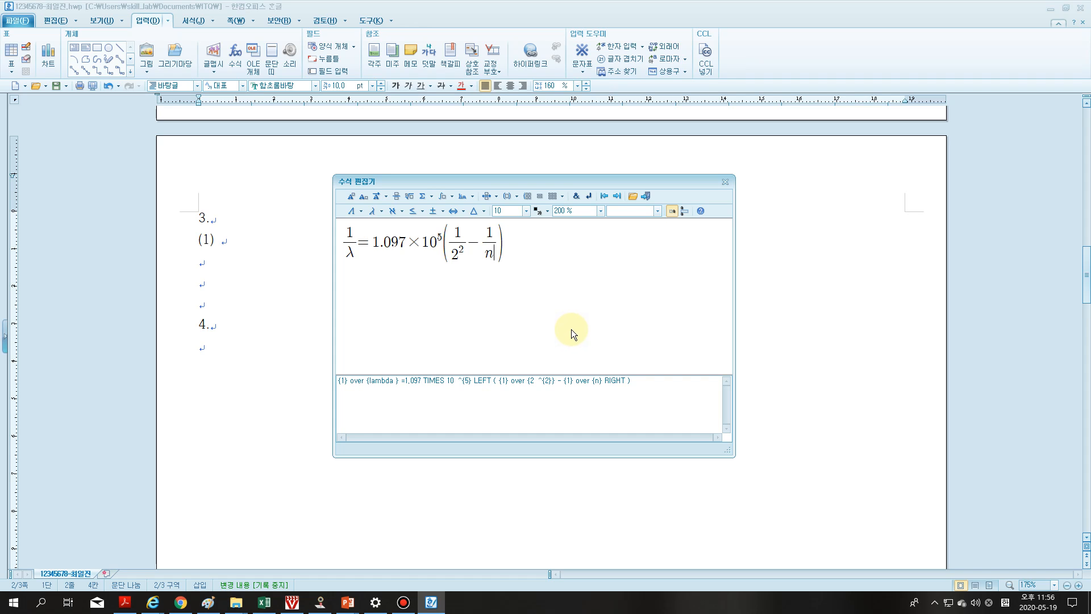
pyautogui.click(352, 196)
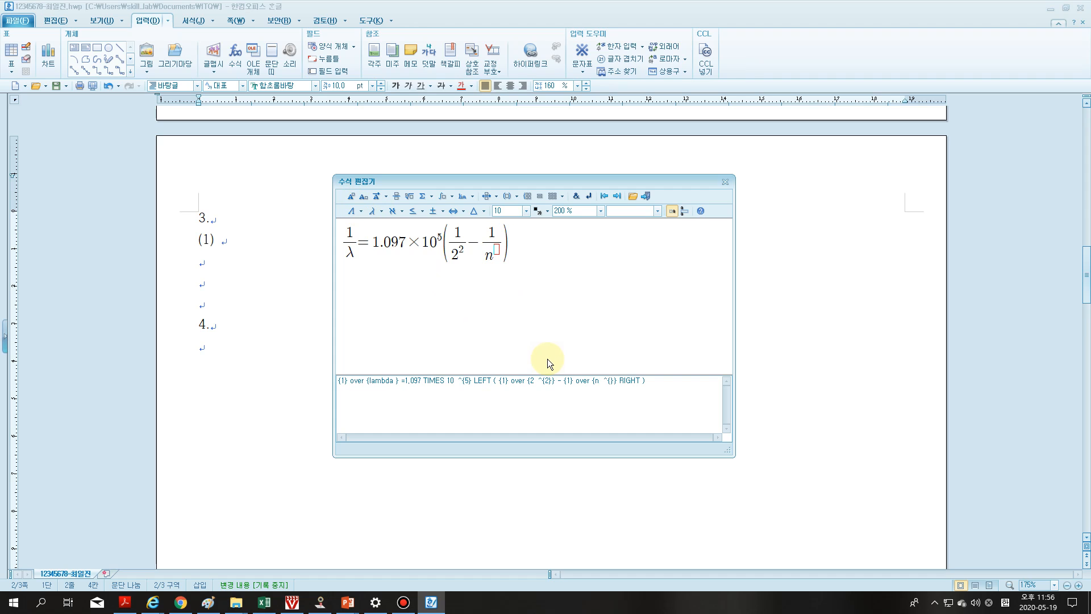
pyautogui.write('2')
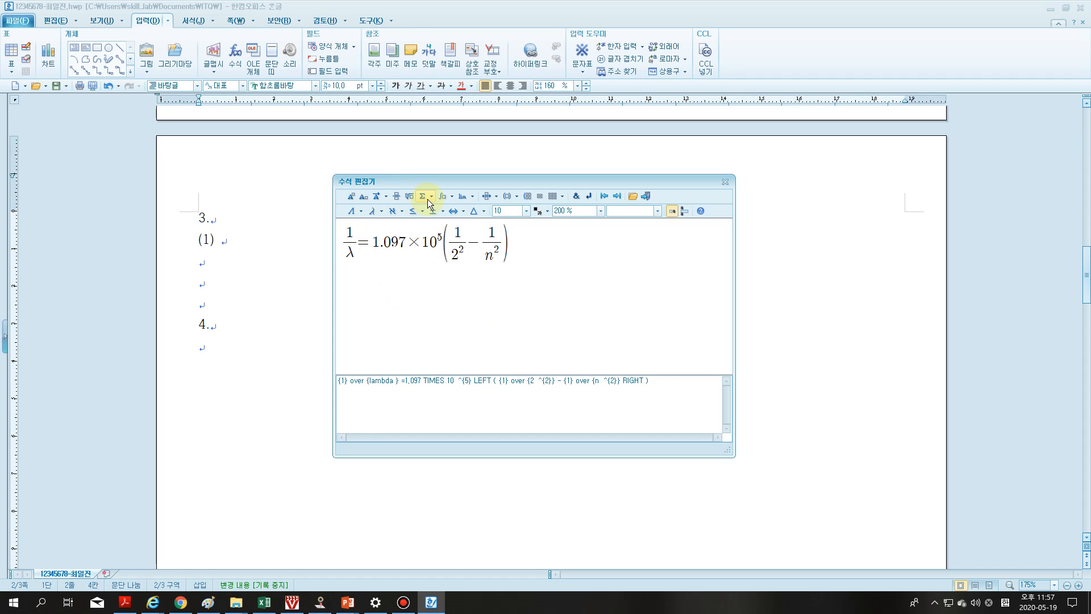
pyautogui.click(646, 198)
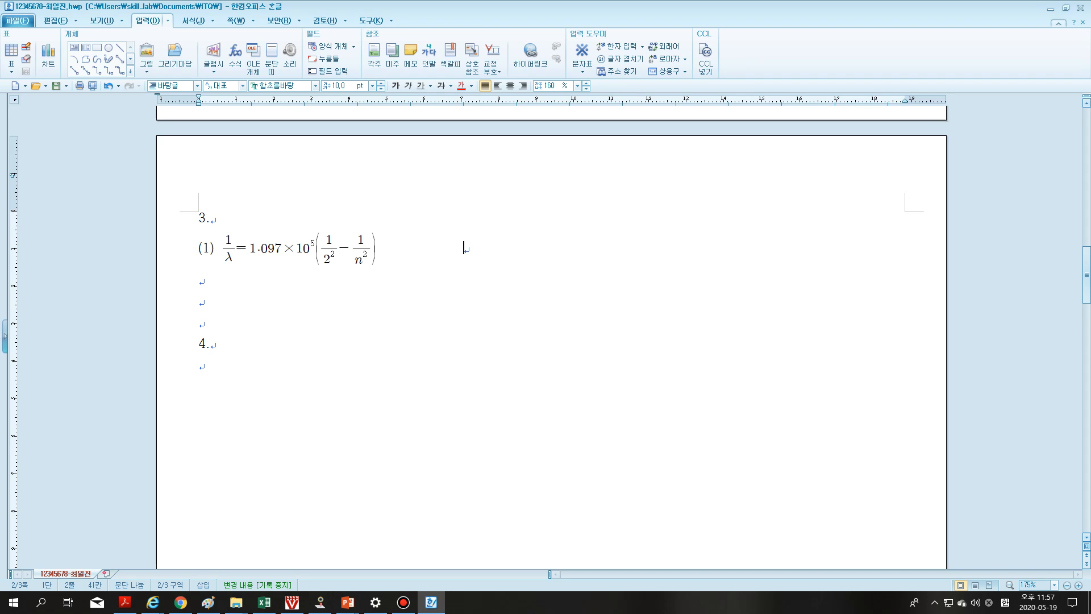
# - Enter "(2)" on the same line, spaced after equation (1), and start a new equation there
pyautogui.write('(2)')
pyautogui.hotkey('ctrl', 'n')
pyautogui.press('m')
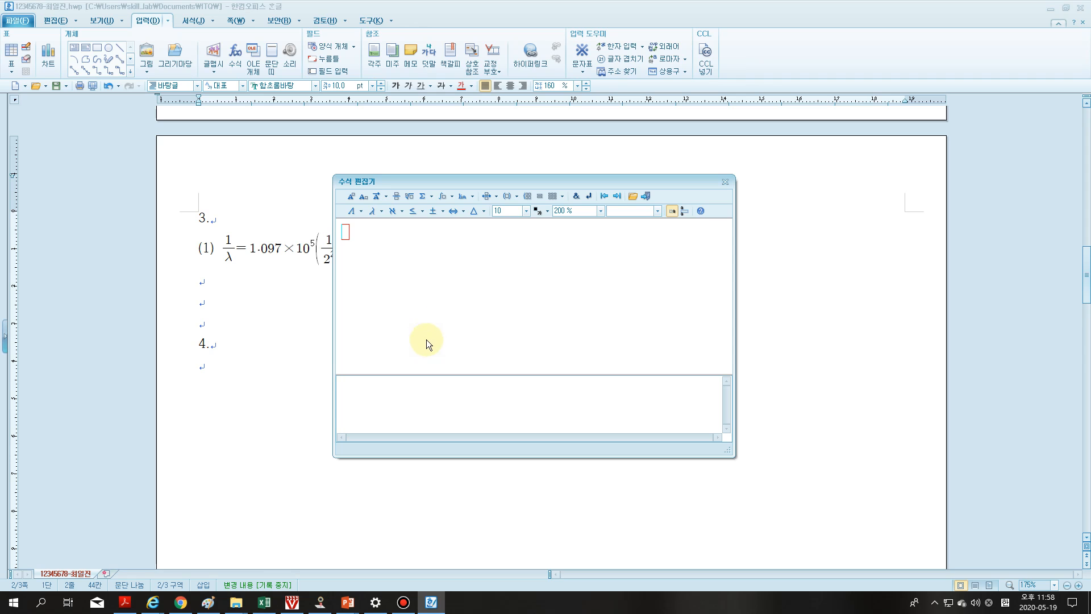
# - Insert a single integral with lower limit a and upper limit b, and begin its integrand with A
pyautogui.click(450, 197)
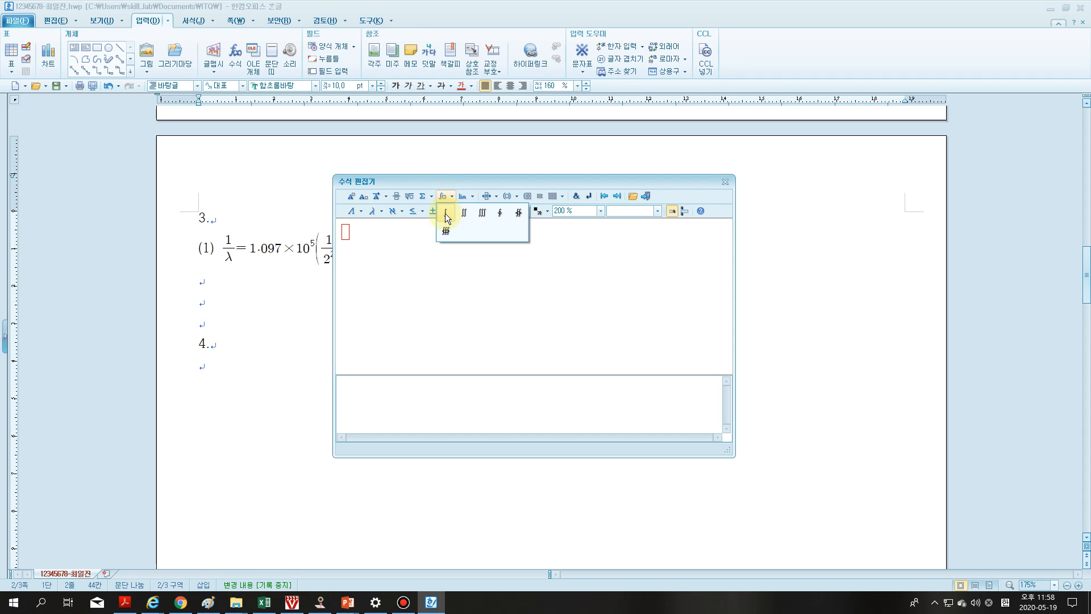
pyautogui.click(446, 213)
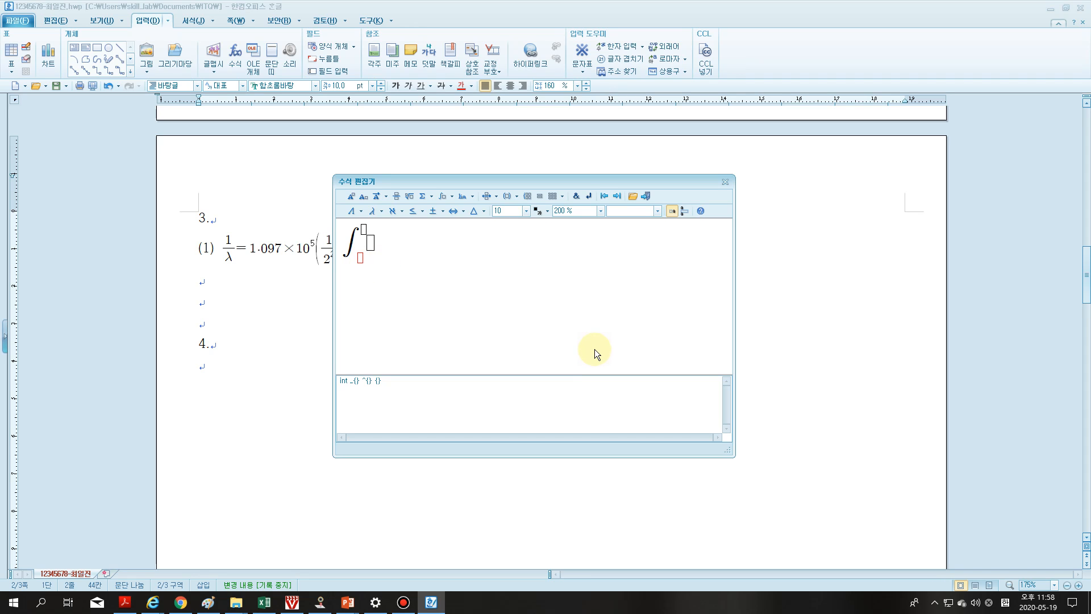
pyautogui.write('a')
pyautogui.press('Tab')
pyautogui.write('b')
pyautogui.press('Tab')
pyautogui.write('A')
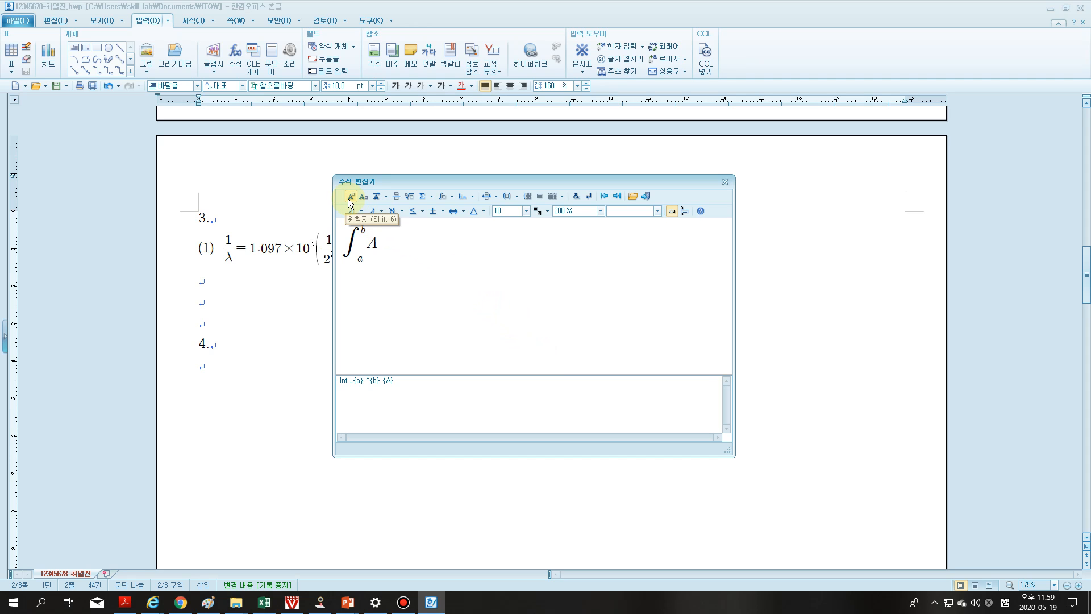
# - Complete the integrand after A with the parenthesised factors (x−a) and (x−b), followed by dx
pyautogui.click(512, 199)
pyautogui.click(511, 214)
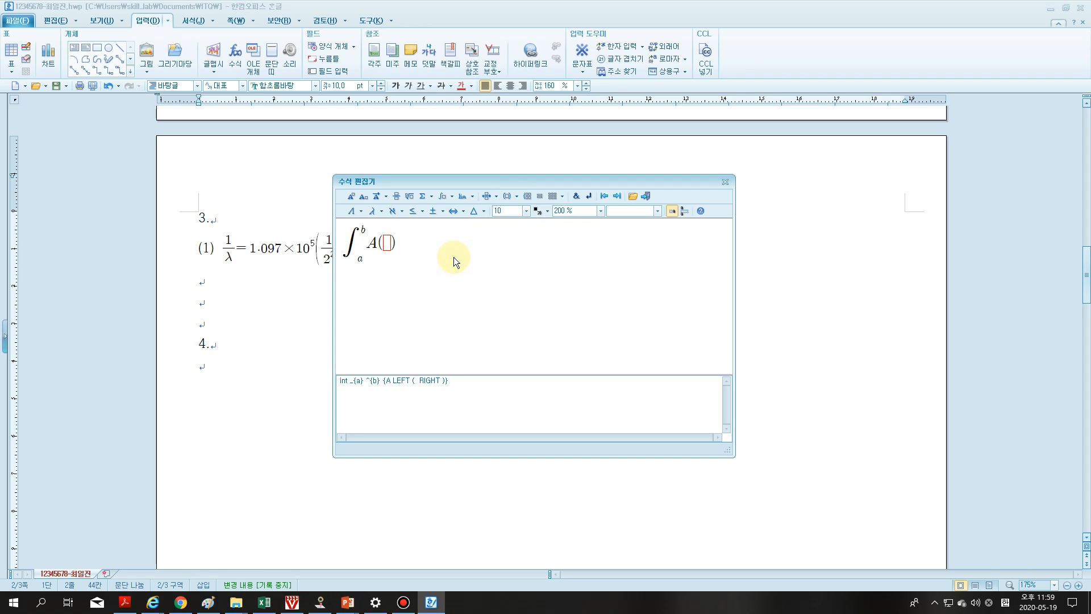
pyautogui.write('x-a')
pyautogui.click(520, 194)
pyautogui.click(516, 213)
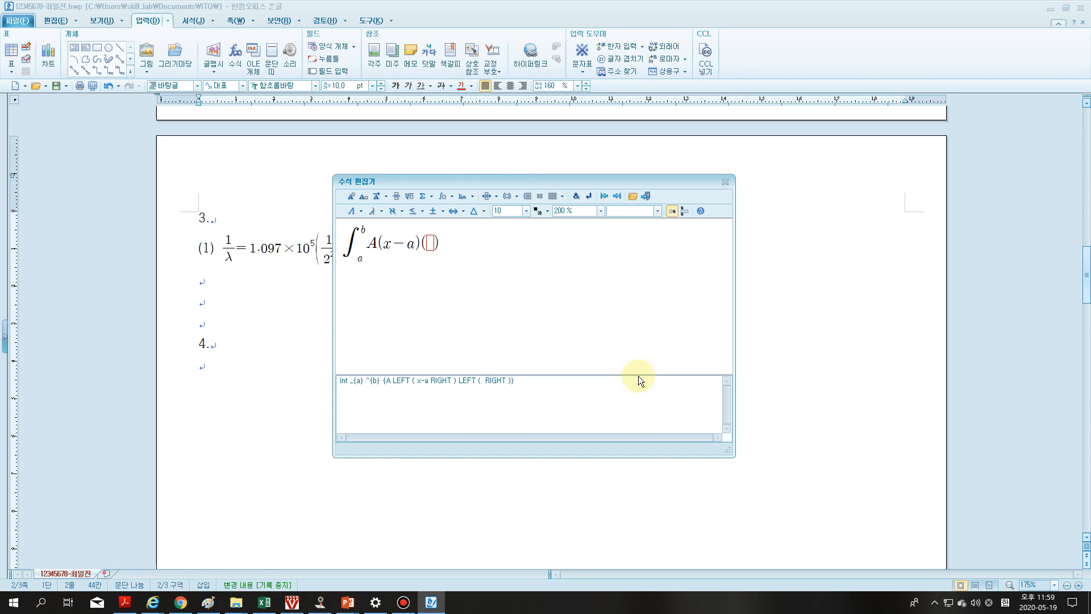
pyautogui.write('x-')
pyautogui.write('b')
pyautogui.write('dx')
# - Add an equals sign, a minus sign and the fraction A over 6 after dx
pyautogui.write('=-')
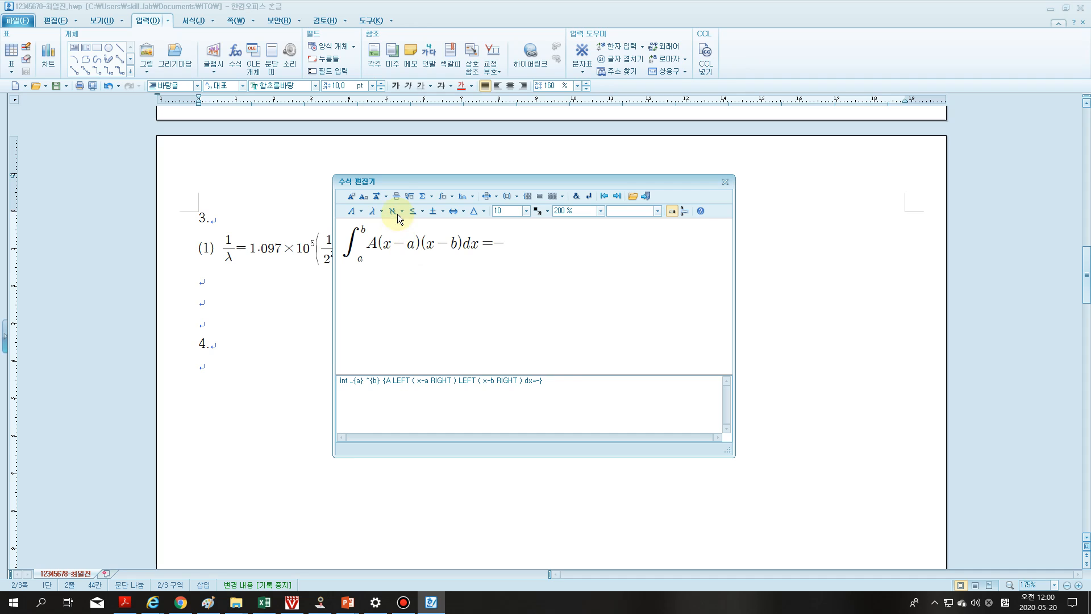
pyautogui.click(396, 197)
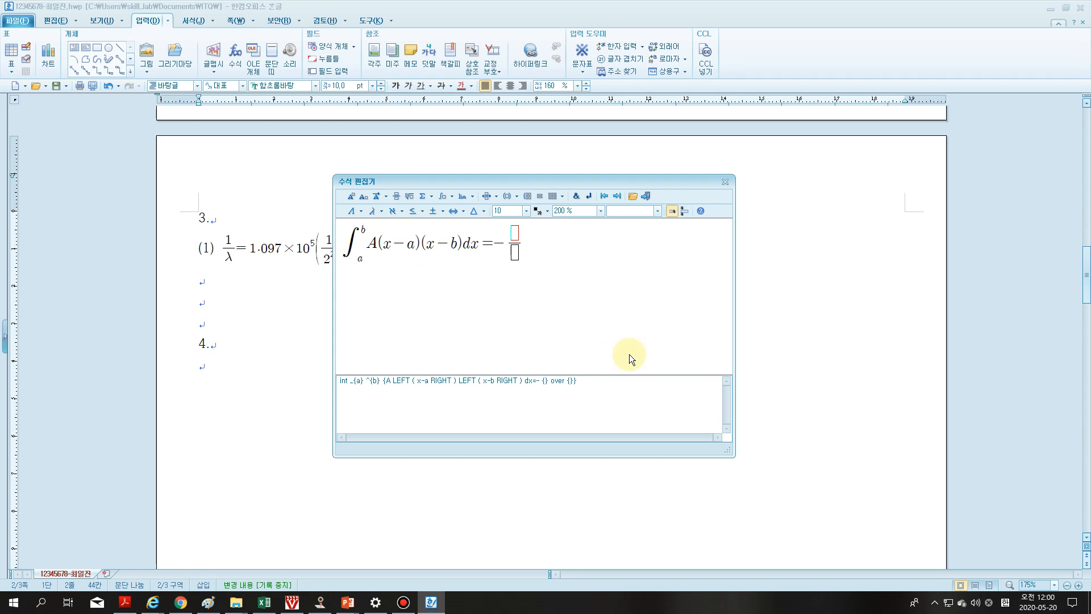
pyautogui.write('A')
pyautogui.press('Tab')
pyautogui.write('6')
# - Add the parenthesised factor (b−a) with superscript 3 after the fraction, and place the finished equation in the document
pyautogui.click(506, 197)
pyautogui.click(510, 213)
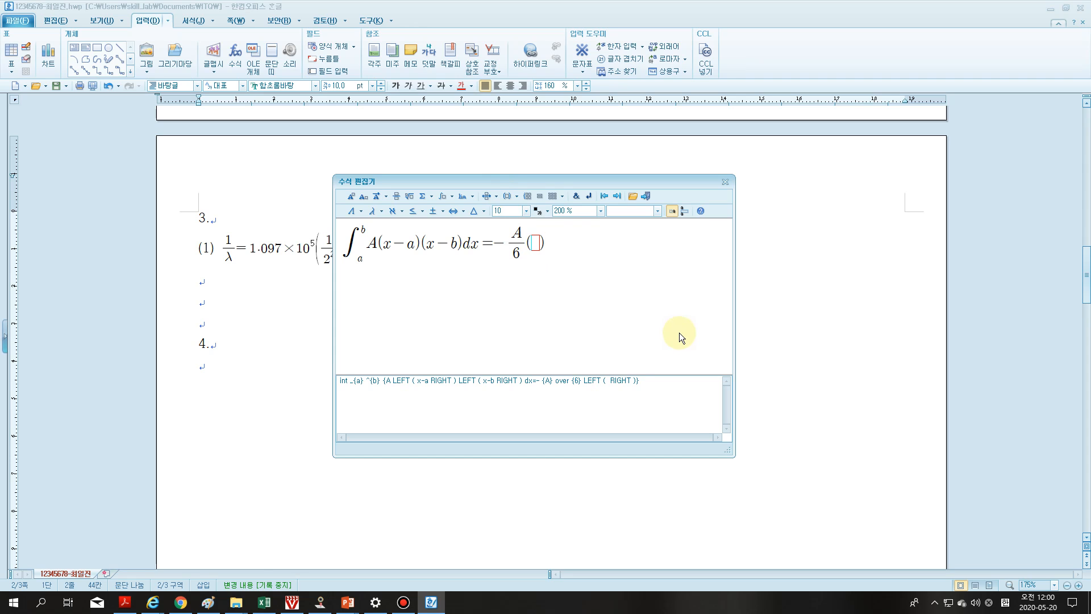
pyautogui.write('b-a')
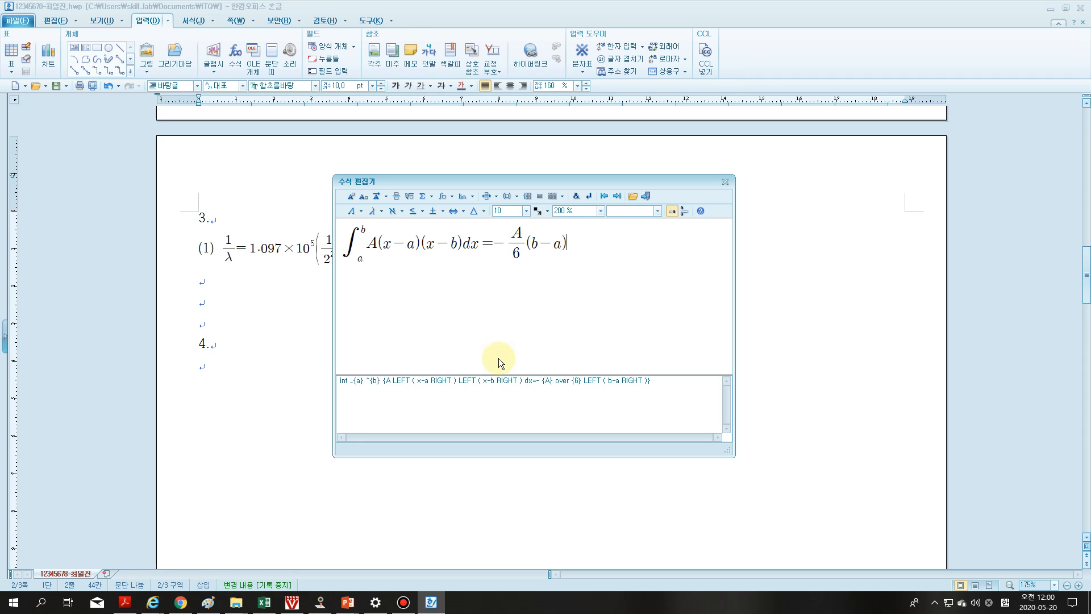
pyautogui.click(351, 199)
pyautogui.write('3')
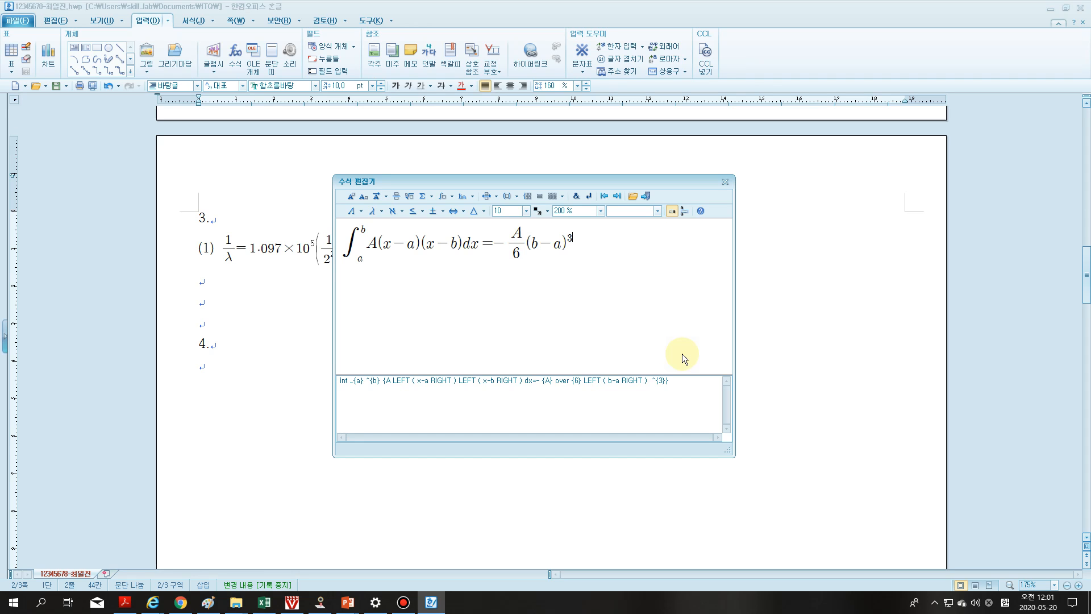
pyautogui.click(642, 200)
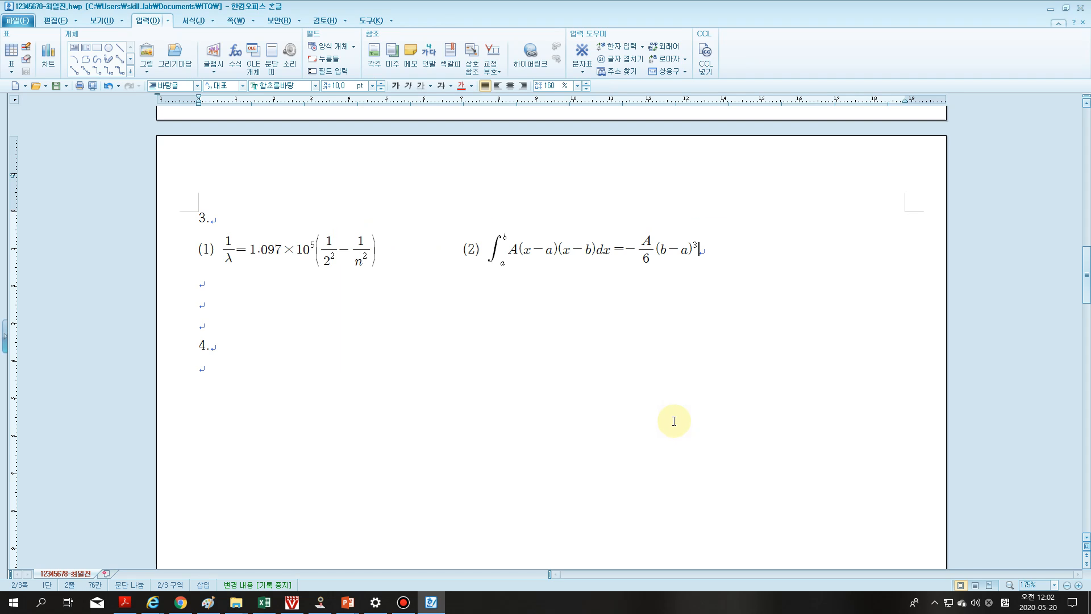